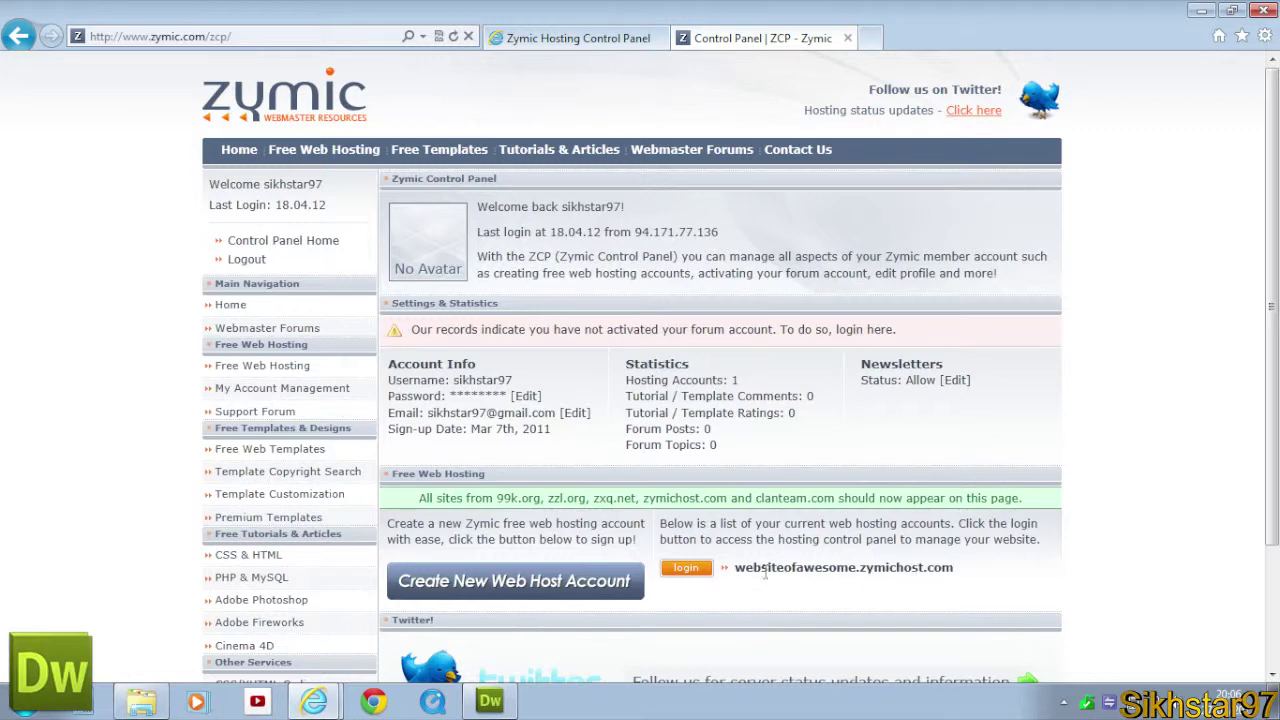
# Examine the FTP host and user details in the account information of the Zymic Hosting Control Panel
pyautogui.click(550, 40)
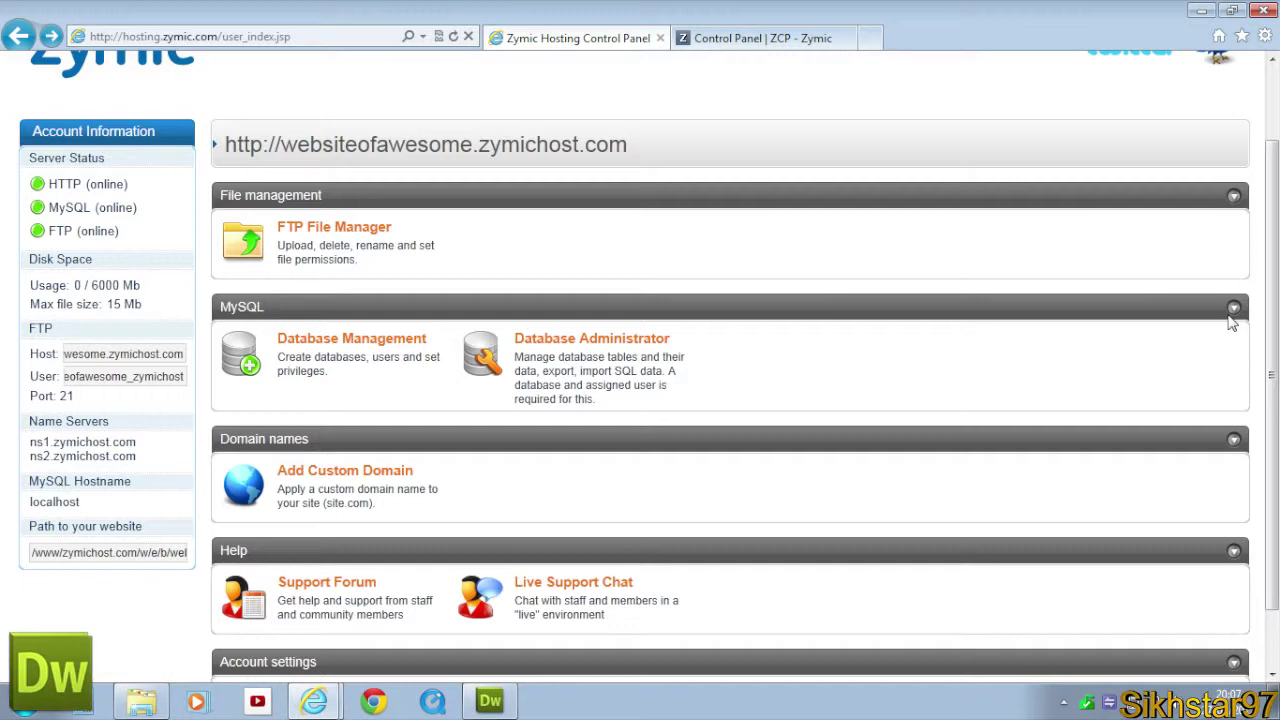
pyautogui.click(1265, 38)
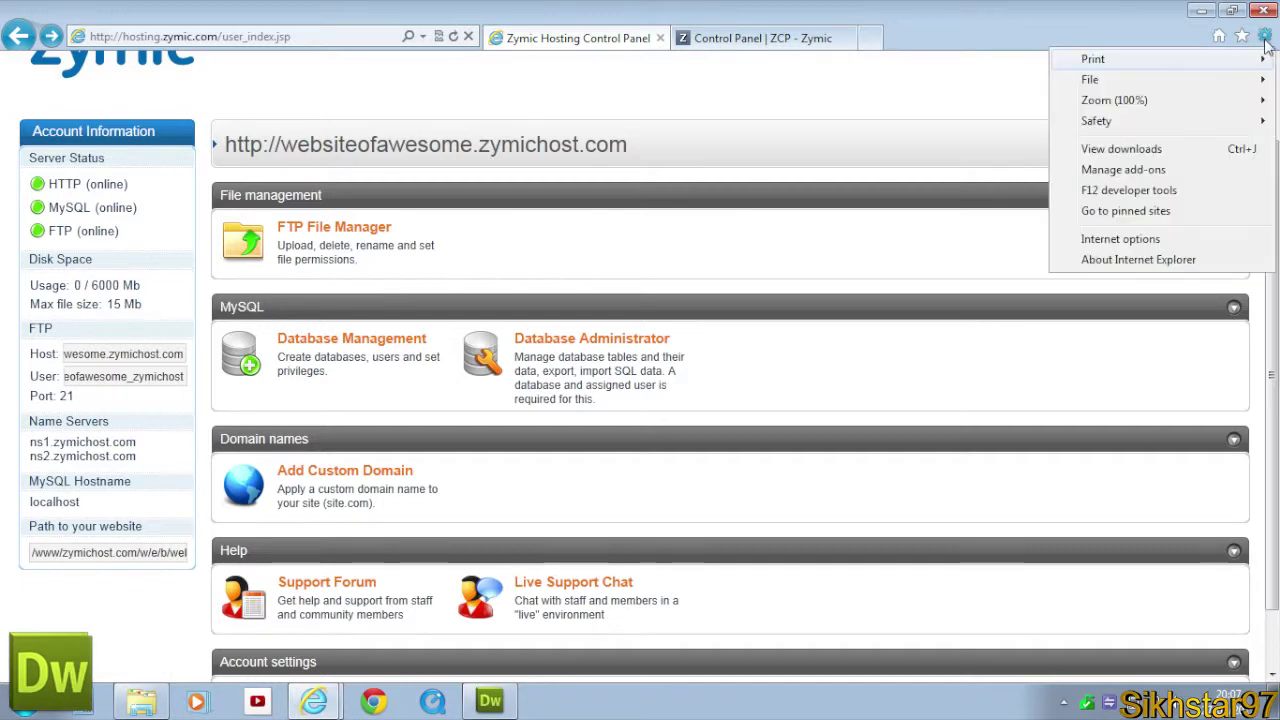
pyautogui.moveTo(1150, 100)
pyautogui.click(1000, 150)
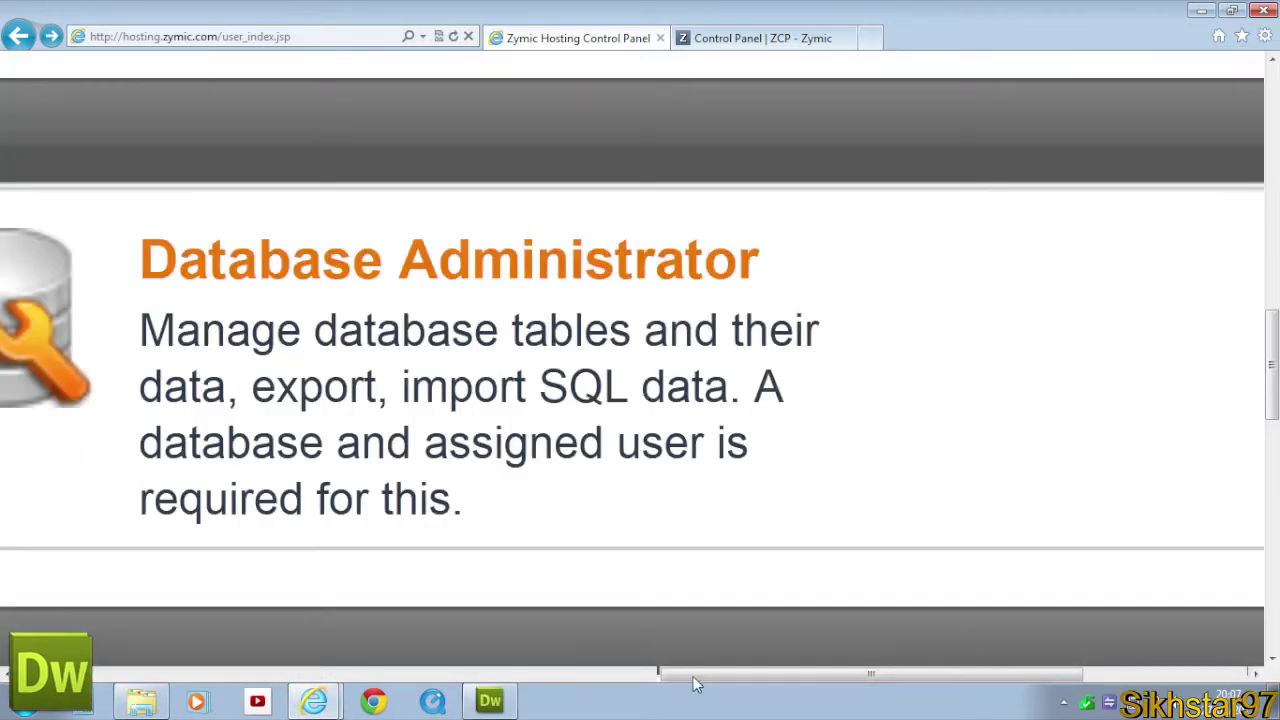
pyautogui.moveTo(693, 676); pyautogui.dragTo(75, 316)
pyautogui.scroll(-1, 370, 175)
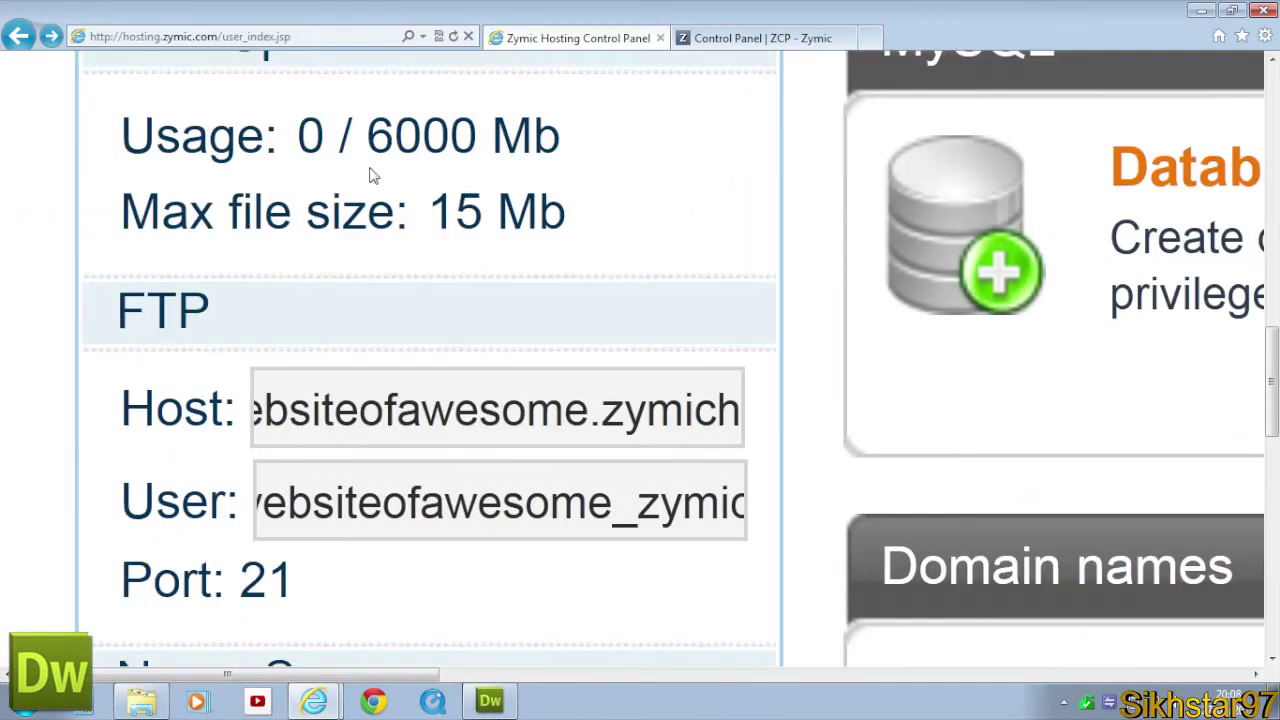
pyautogui.scroll(-1, 294, 361)
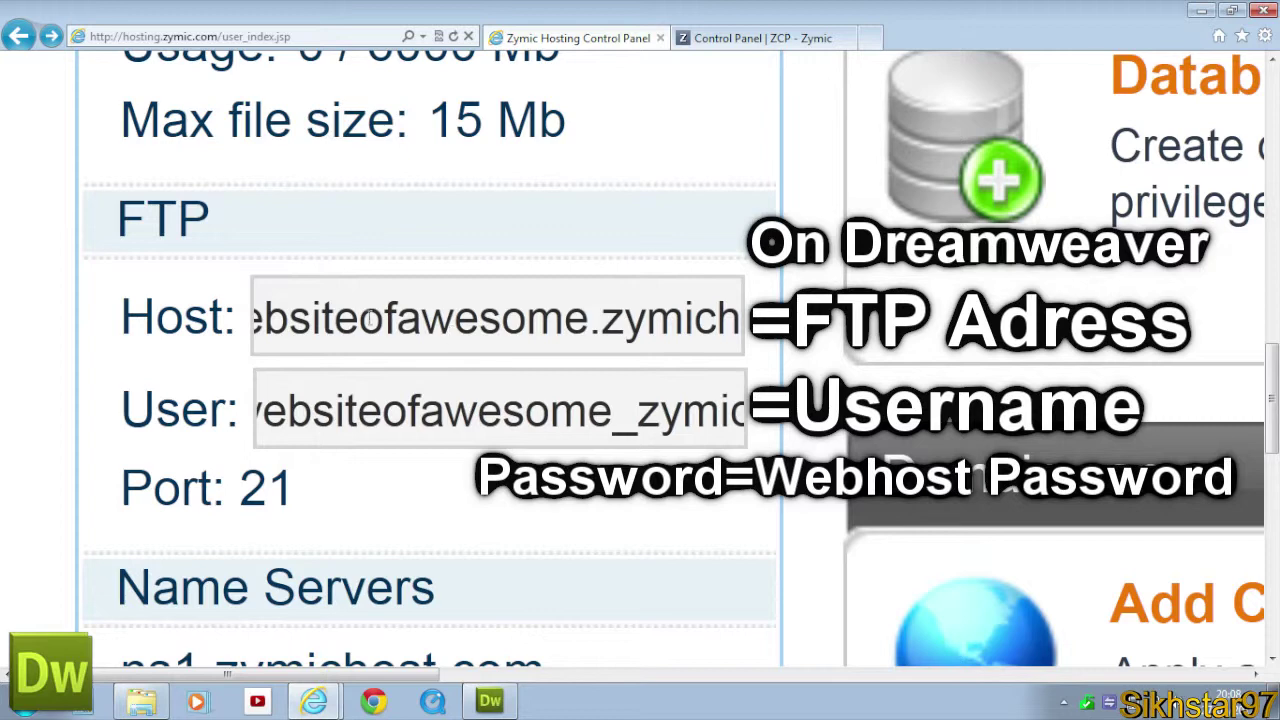
pyautogui.moveTo(290, 318); pyautogui.dragTo(194, 289)
pyautogui.click(383, 408)
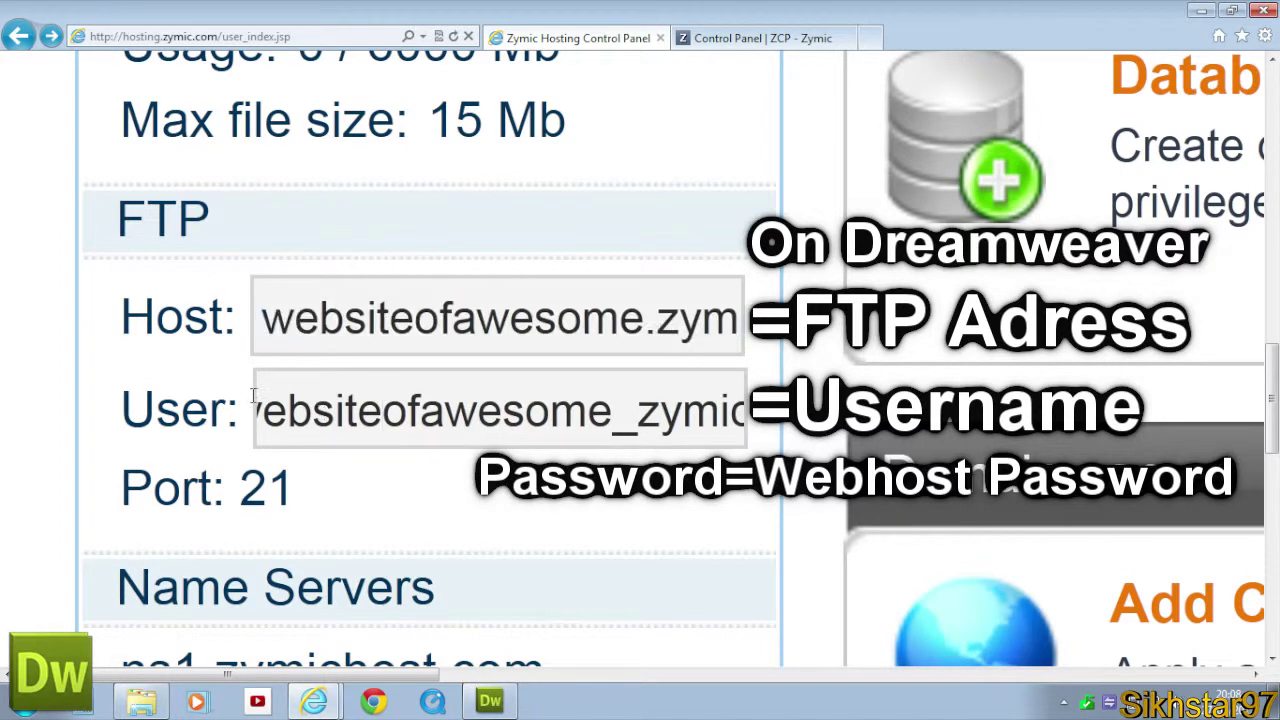
pyautogui.moveTo(715, 410); pyautogui.dragTo(750, 412)
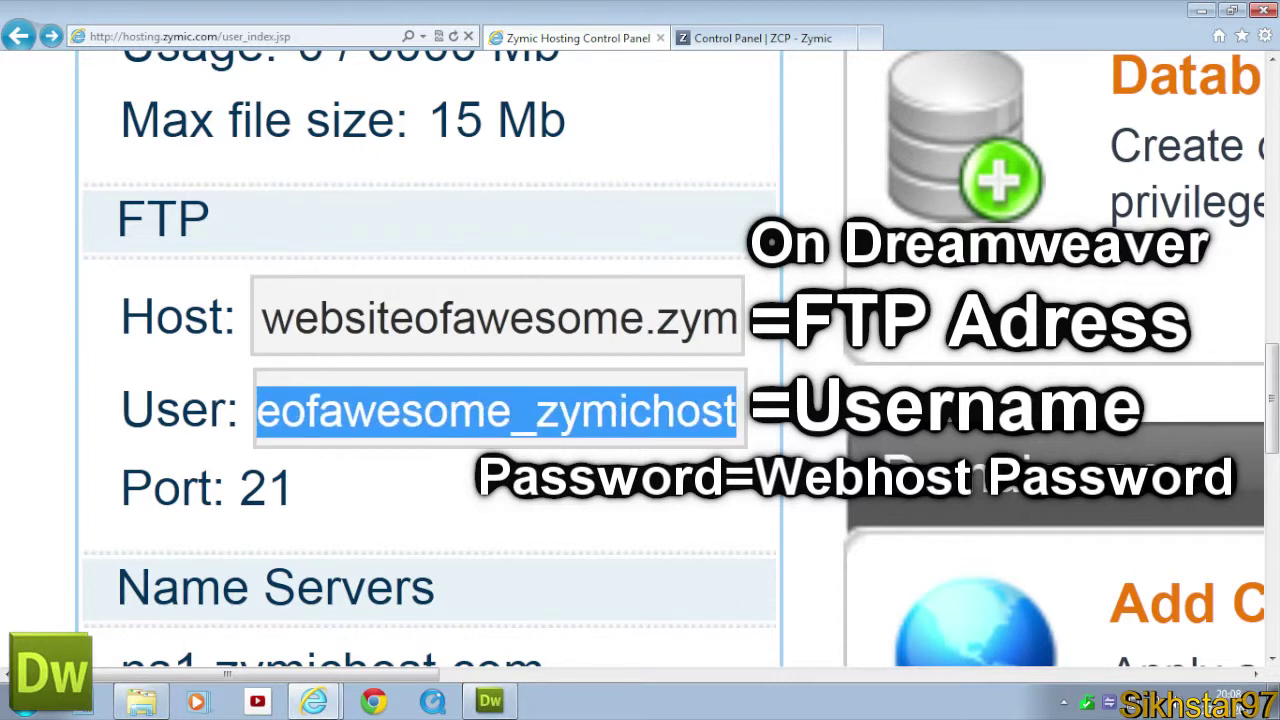
pyautogui.click(512, 410)
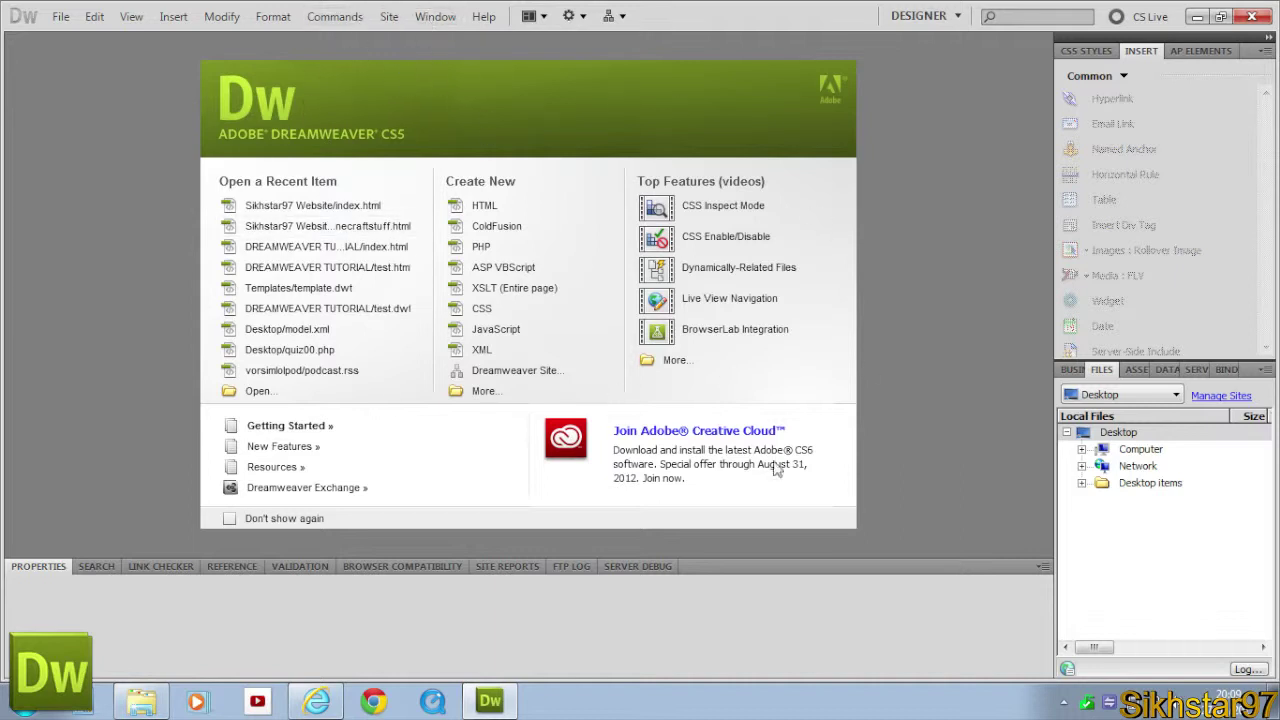
# Switch to Dreamweaver and start a new site definition with the site name Website Of Awesome
pyautogui.click(389, 17)
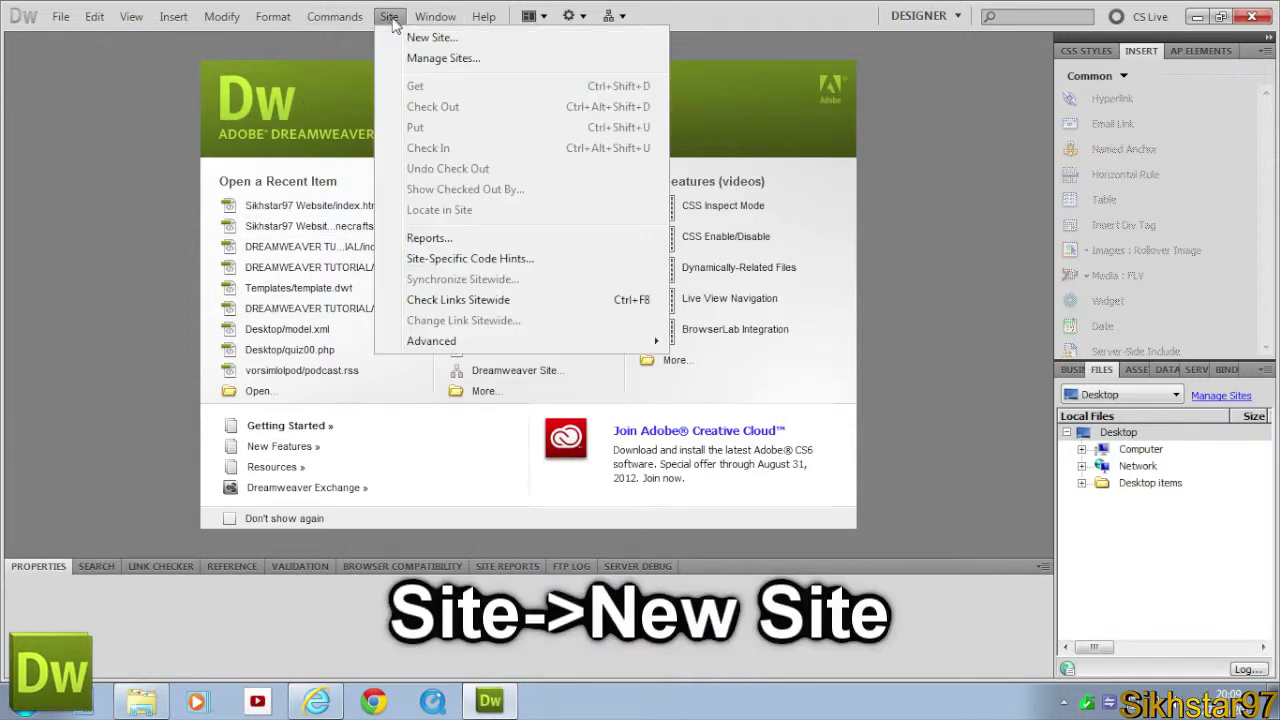
pyautogui.click(418, 40)
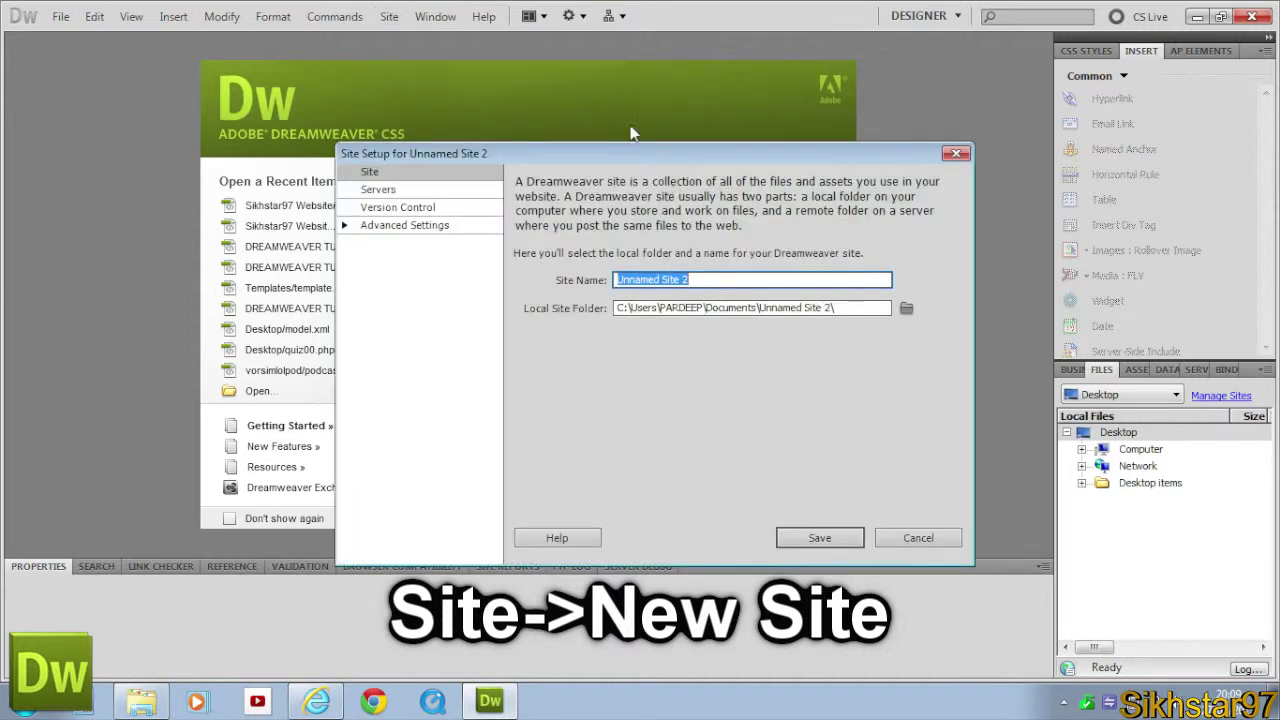
pyautogui.click(385, 189)
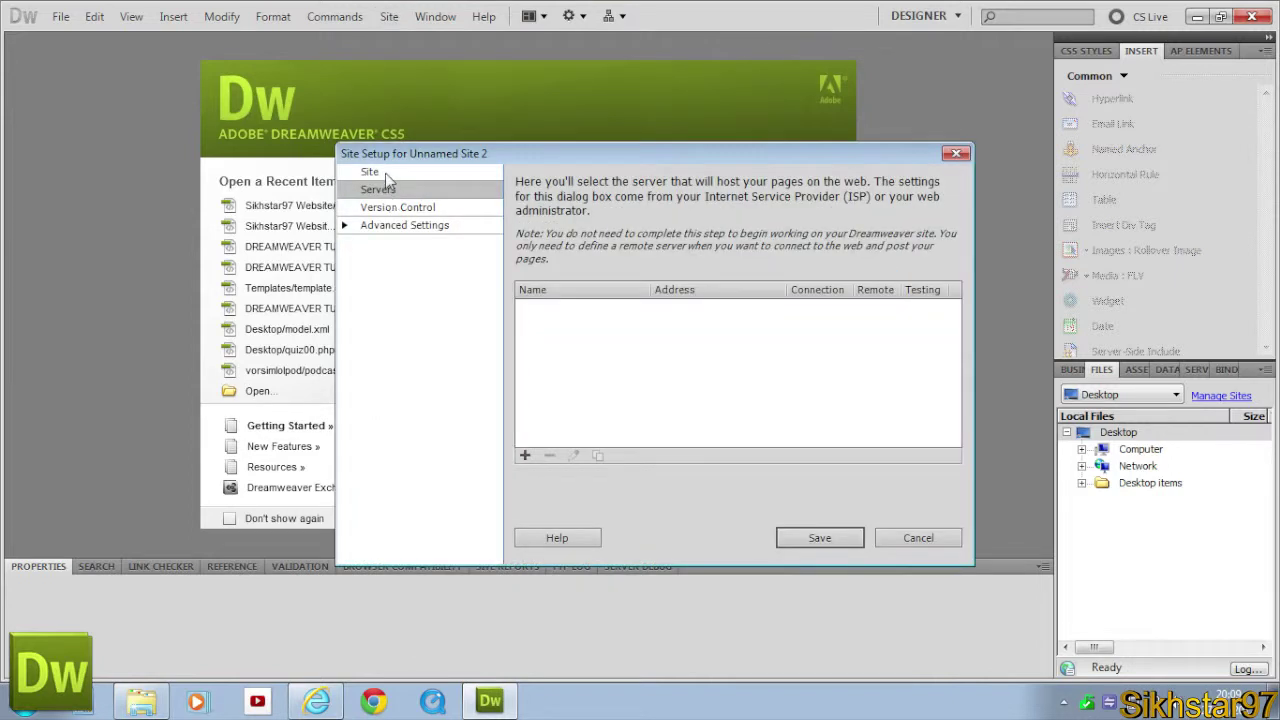
pyautogui.click(385, 172)
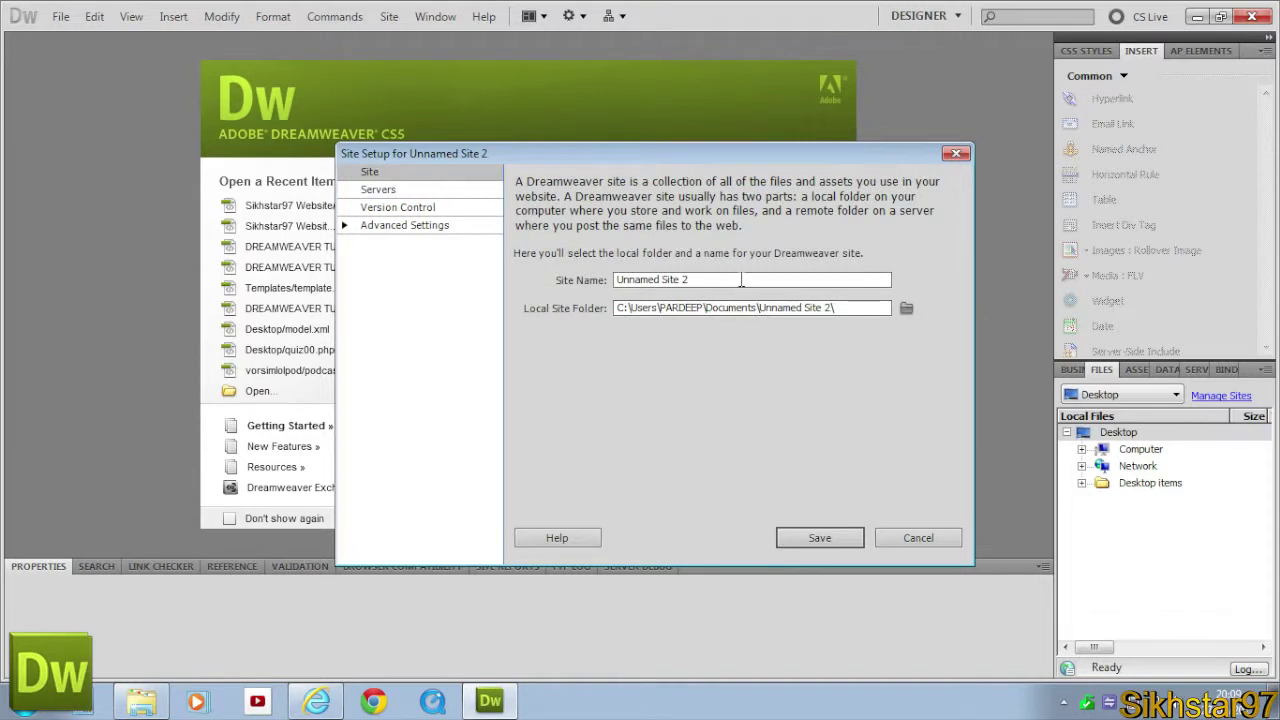
pyautogui.moveTo(738, 281); pyautogui.dragTo(516, 283)
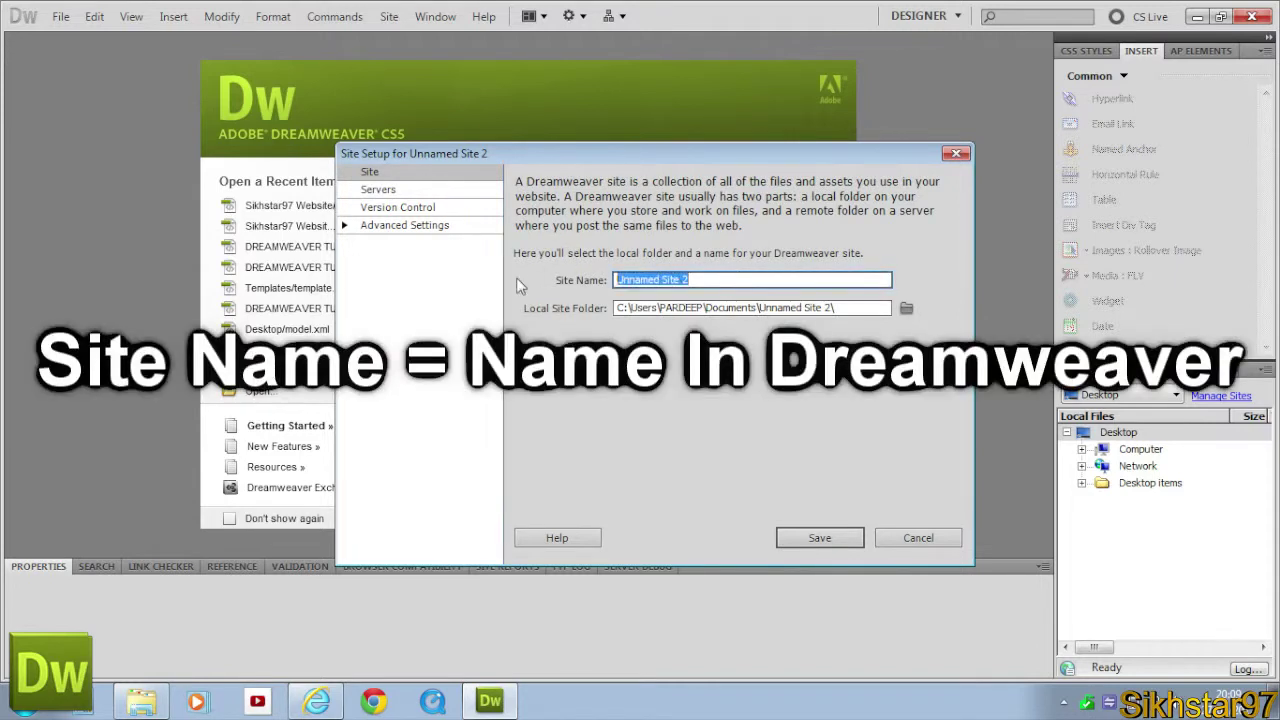
pyautogui.write('Web')
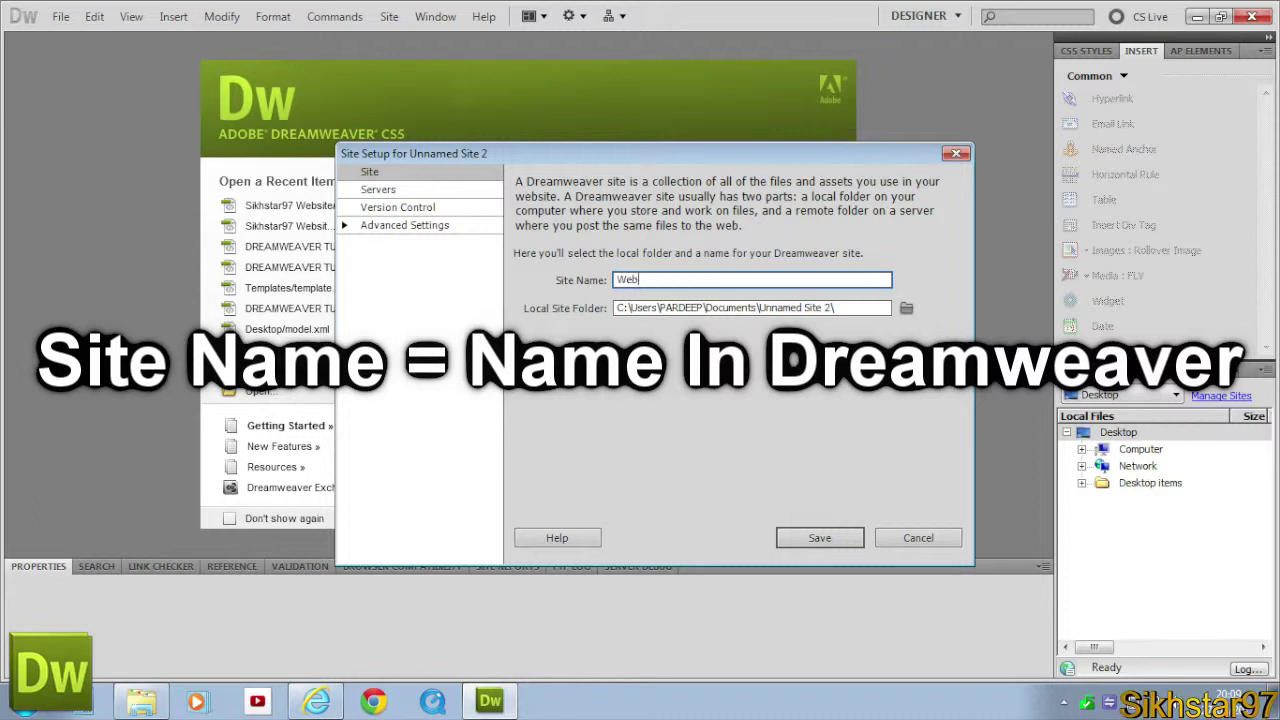
pyautogui.write('site Of Awesome')
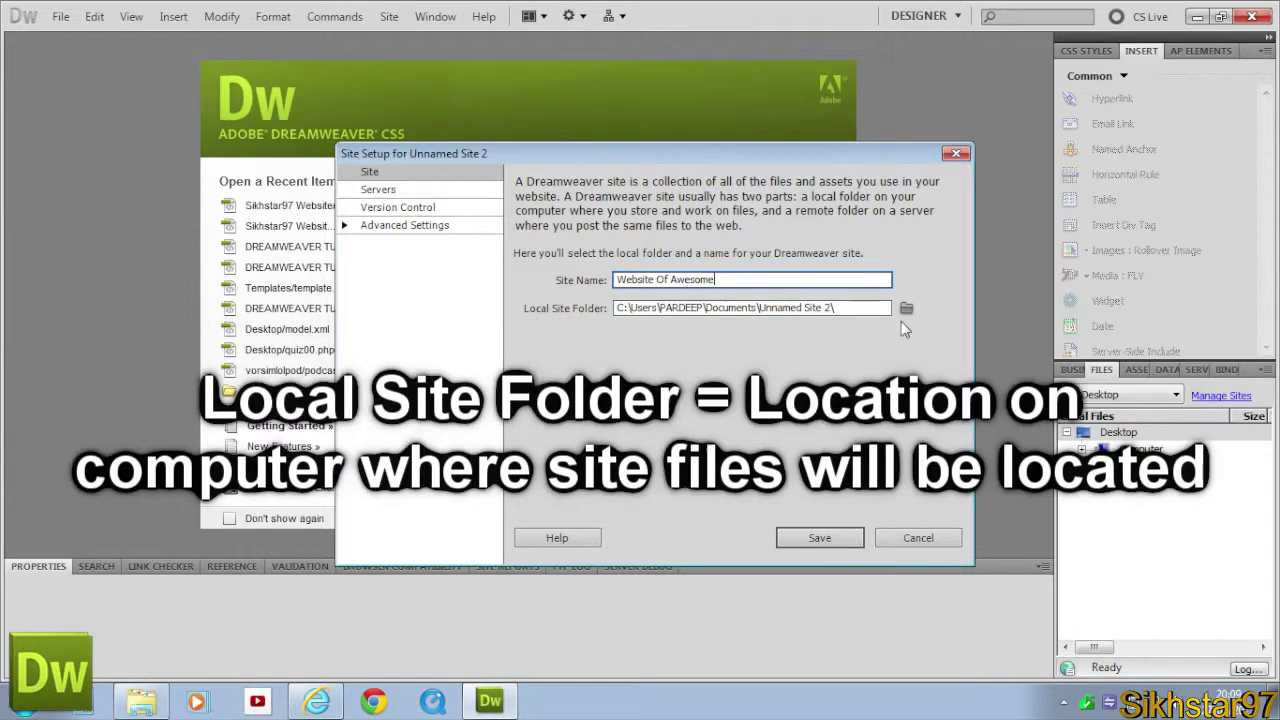
# Browse for the local site folder and create a folder named WEBSITEOFAWESOME on Local Disk (C:)
pyautogui.click(907, 310)
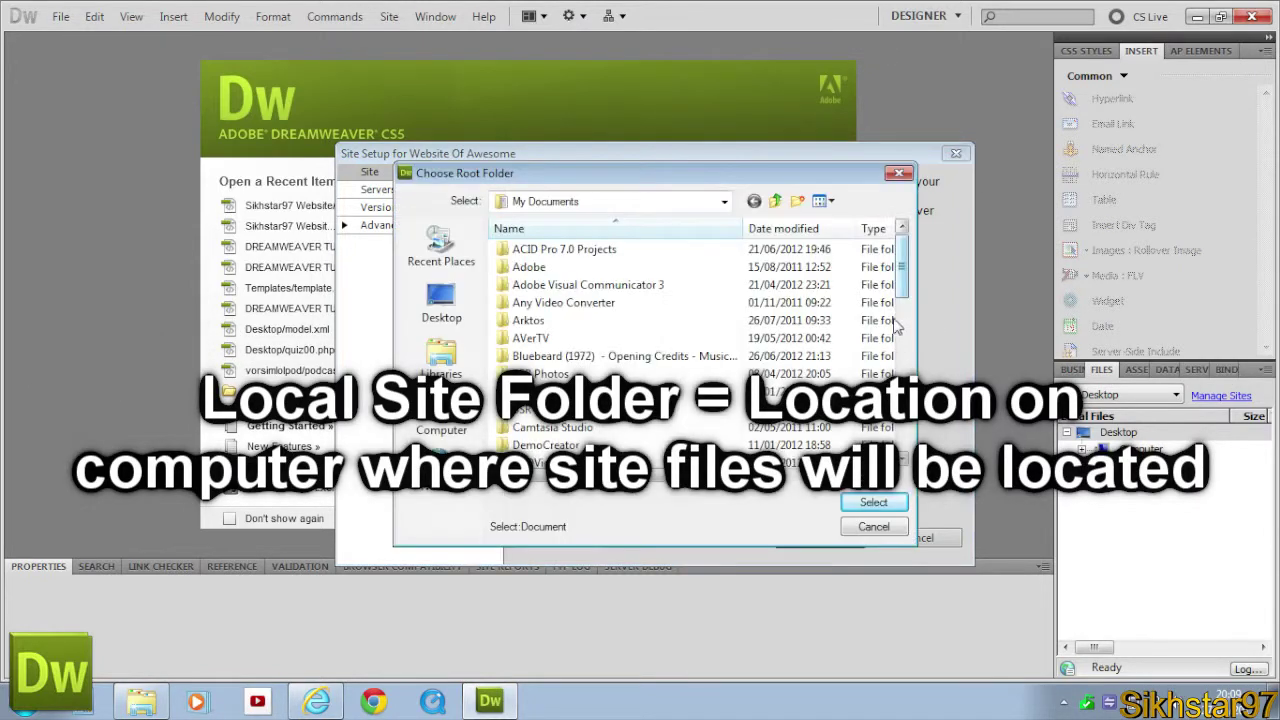
pyautogui.click(438, 428)
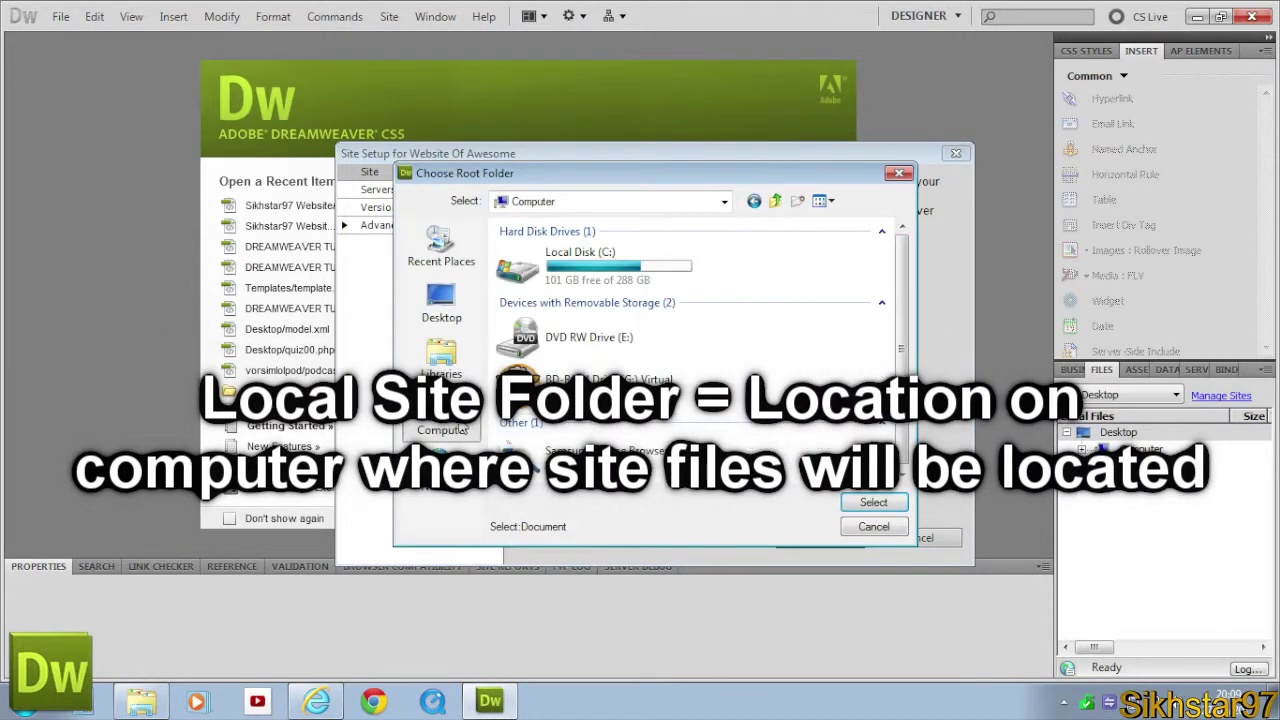
pyautogui.click(641, 277)
pyautogui.doubleClick(641, 277)
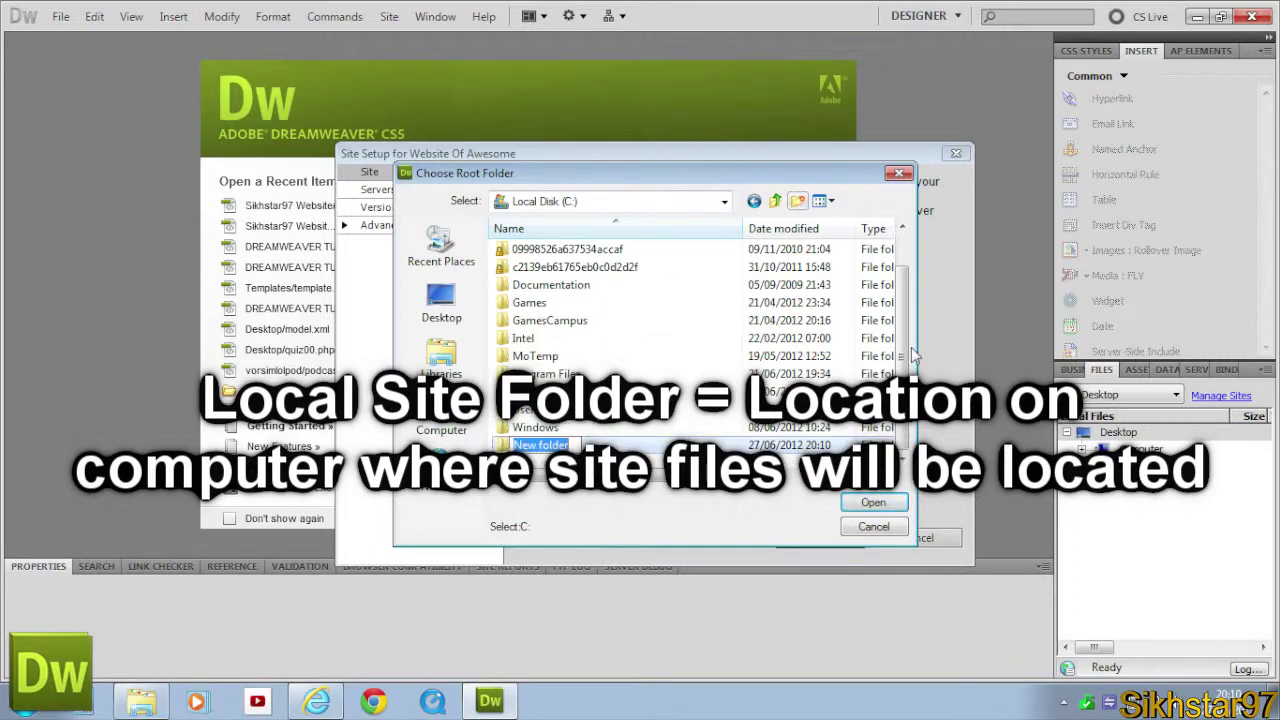
pyautogui.write('WBE')
pyautogui.press('BackSpace')
pyautogui.press('BackSpace')
pyautogui.write('EBS')
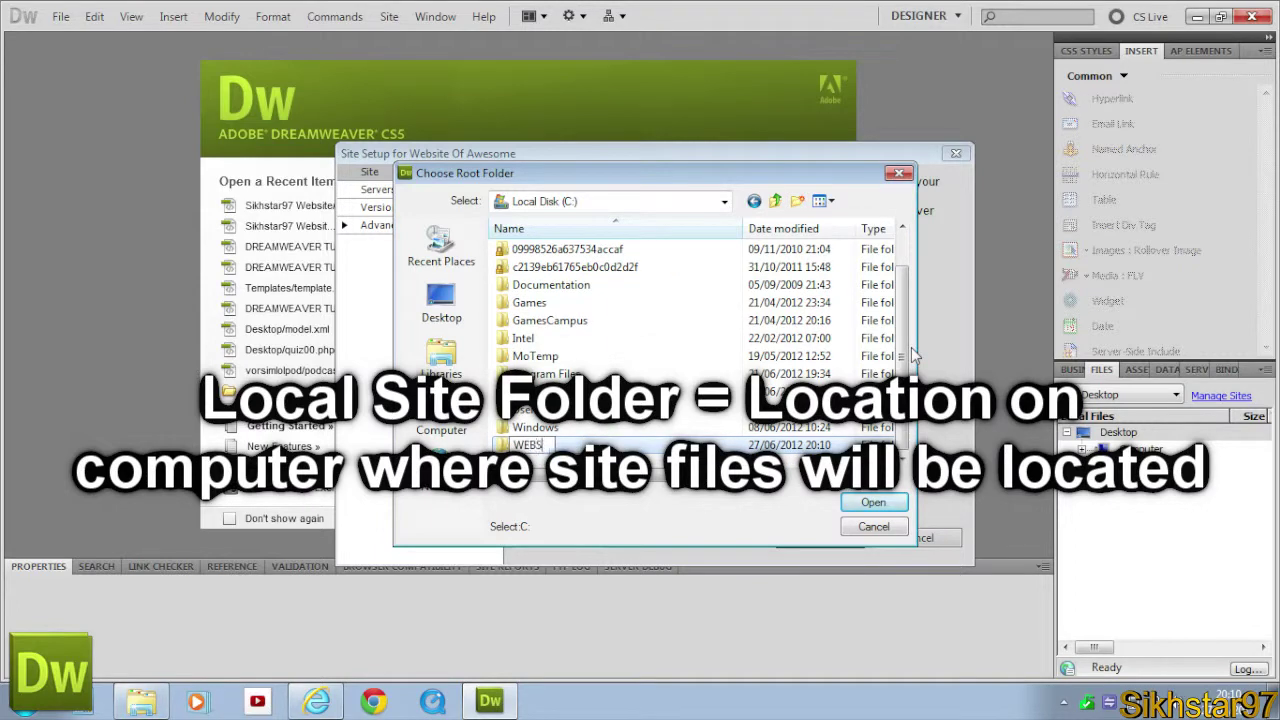
pyautogui.write('ITEOFAWESOME')
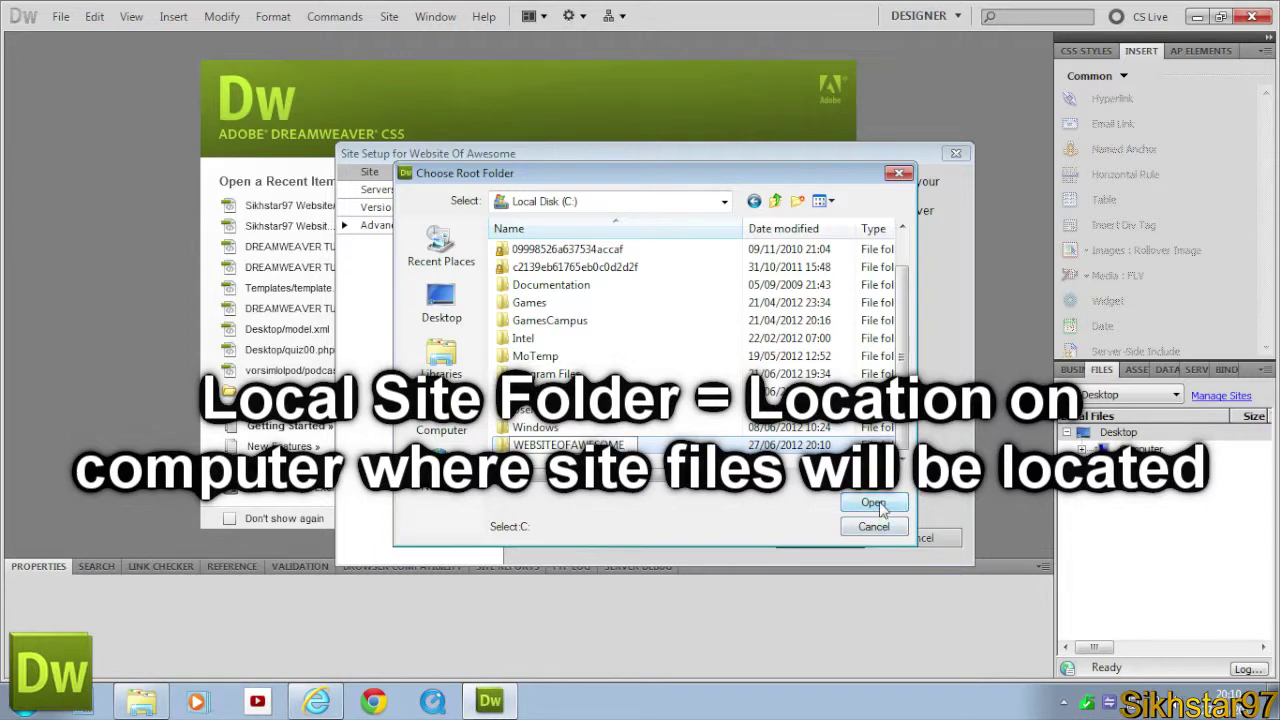
pyautogui.press('Return')
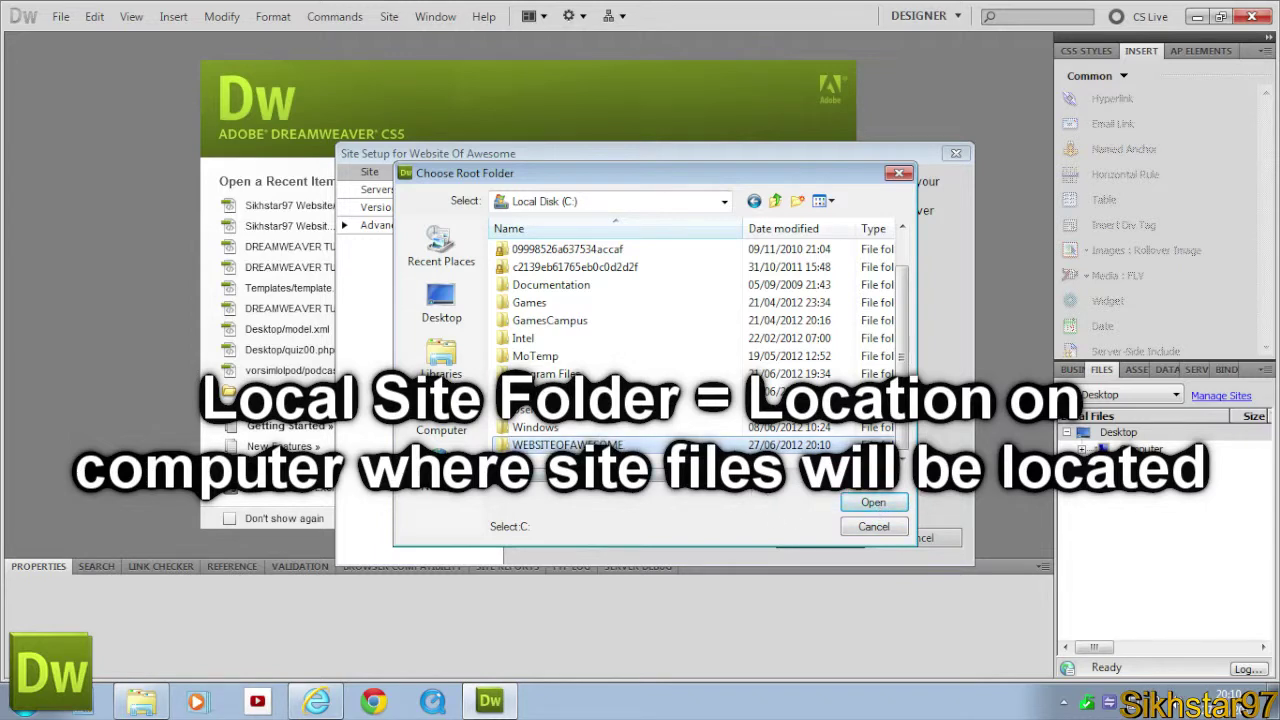
# Select the WEBSITEOFAWESOME folder as the local site folder
pyautogui.click(868, 504)
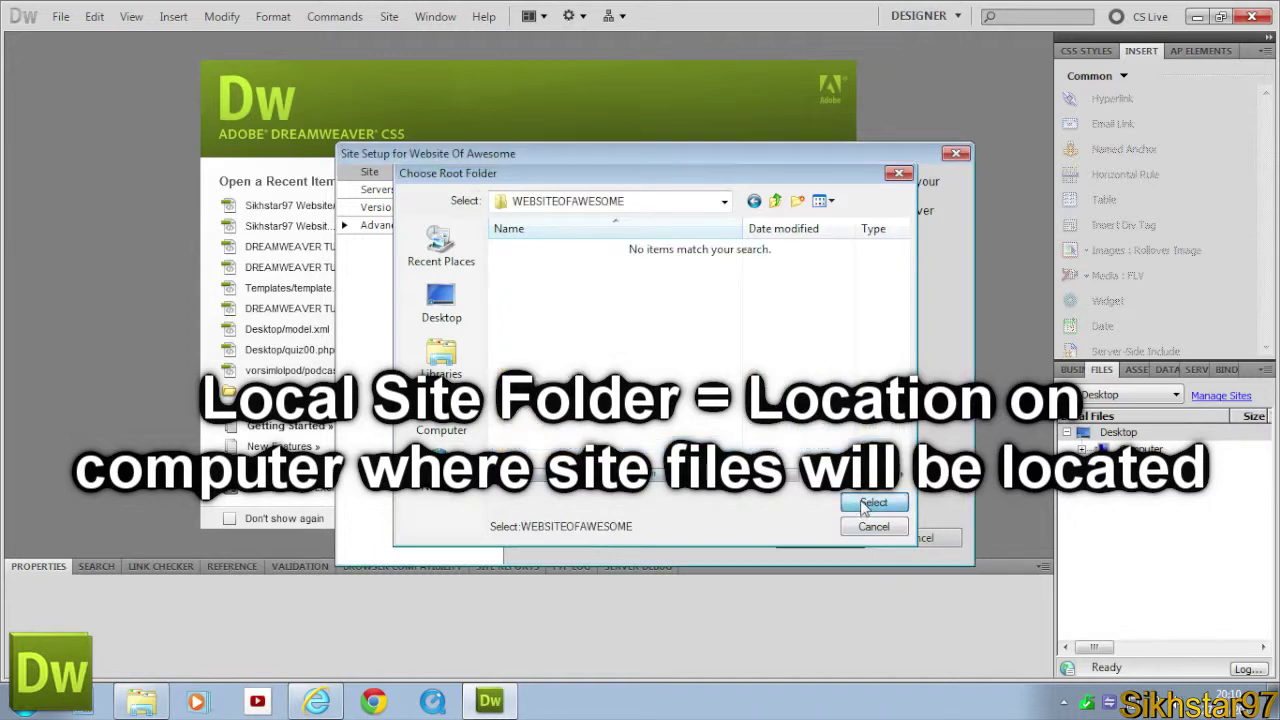
pyautogui.click(873, 503)
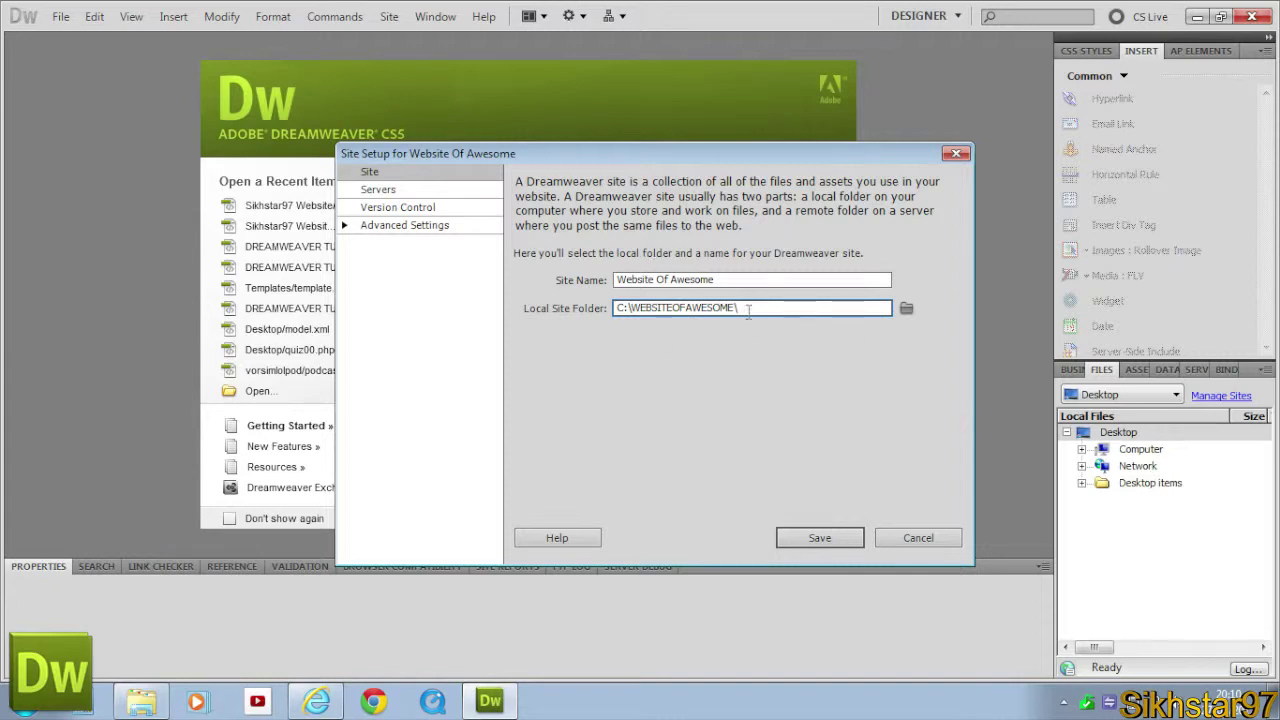
pyautogui.moveTo(739, 308); pyautogui.dragTo(623, 312)
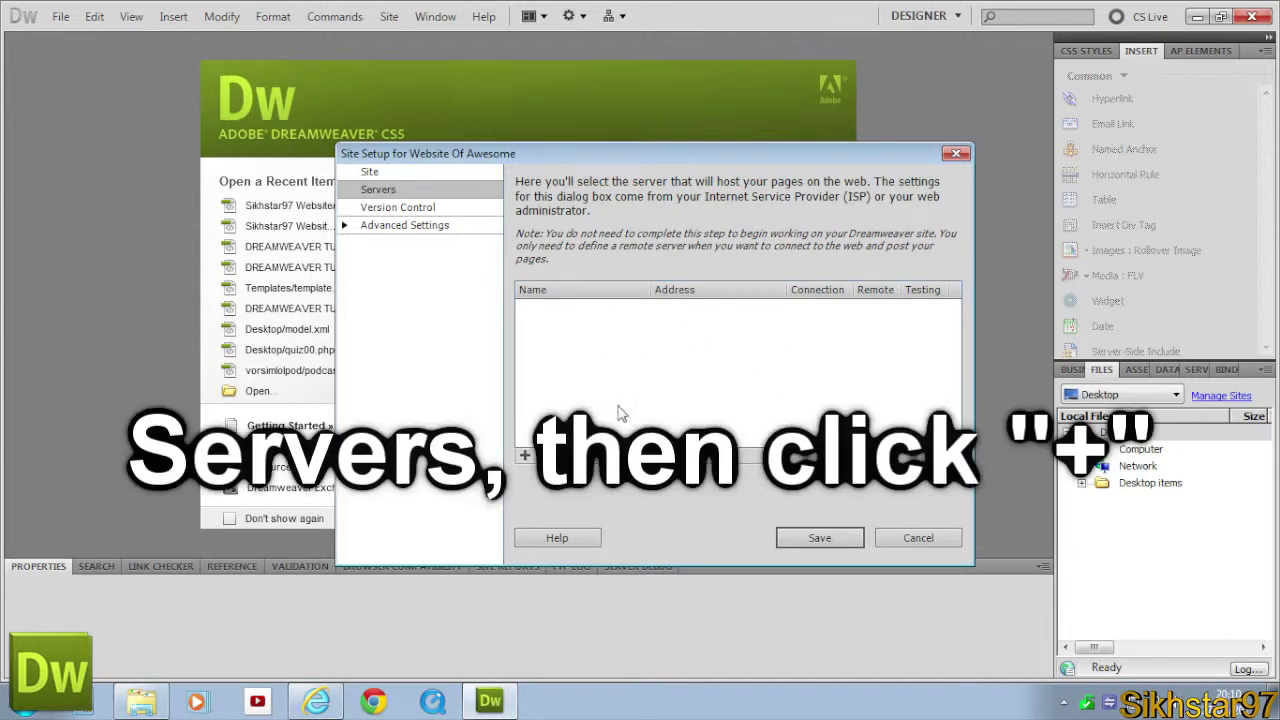
# Add a server named Zymic Host to the site, with FTP as the connection method
pyautogui.click(524, 456)
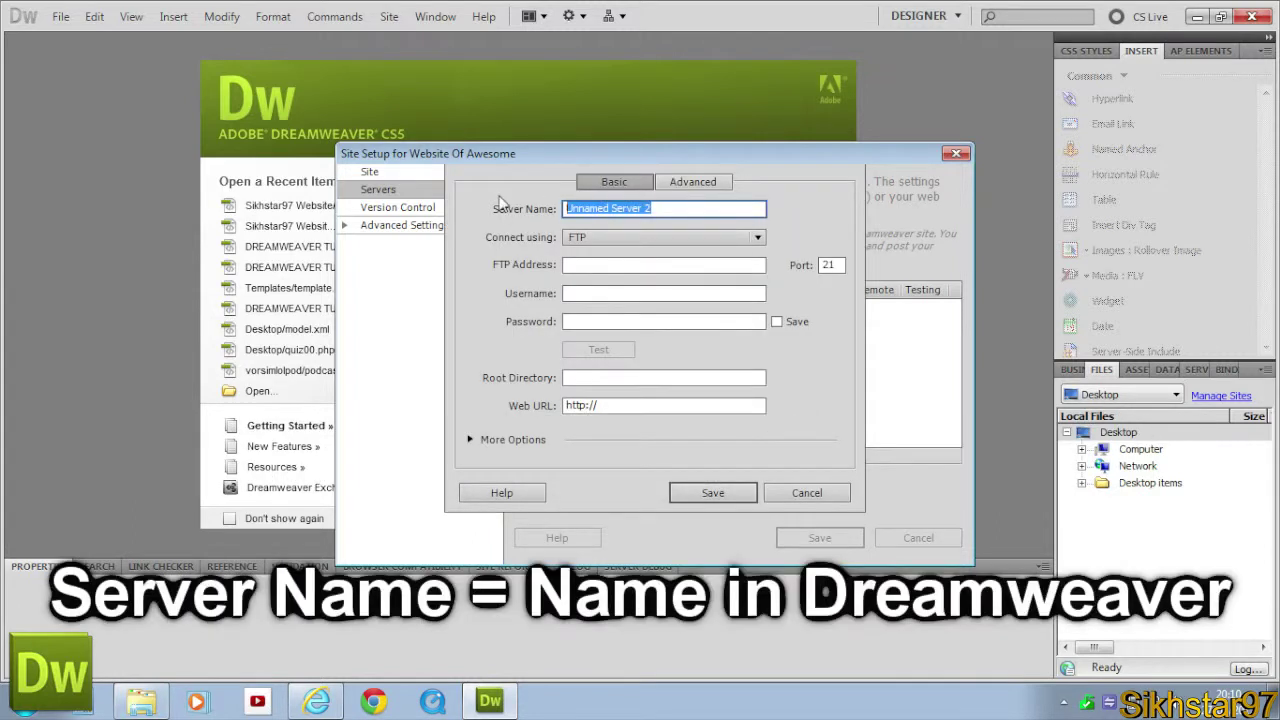
pyautogui.write('Zymic Host')
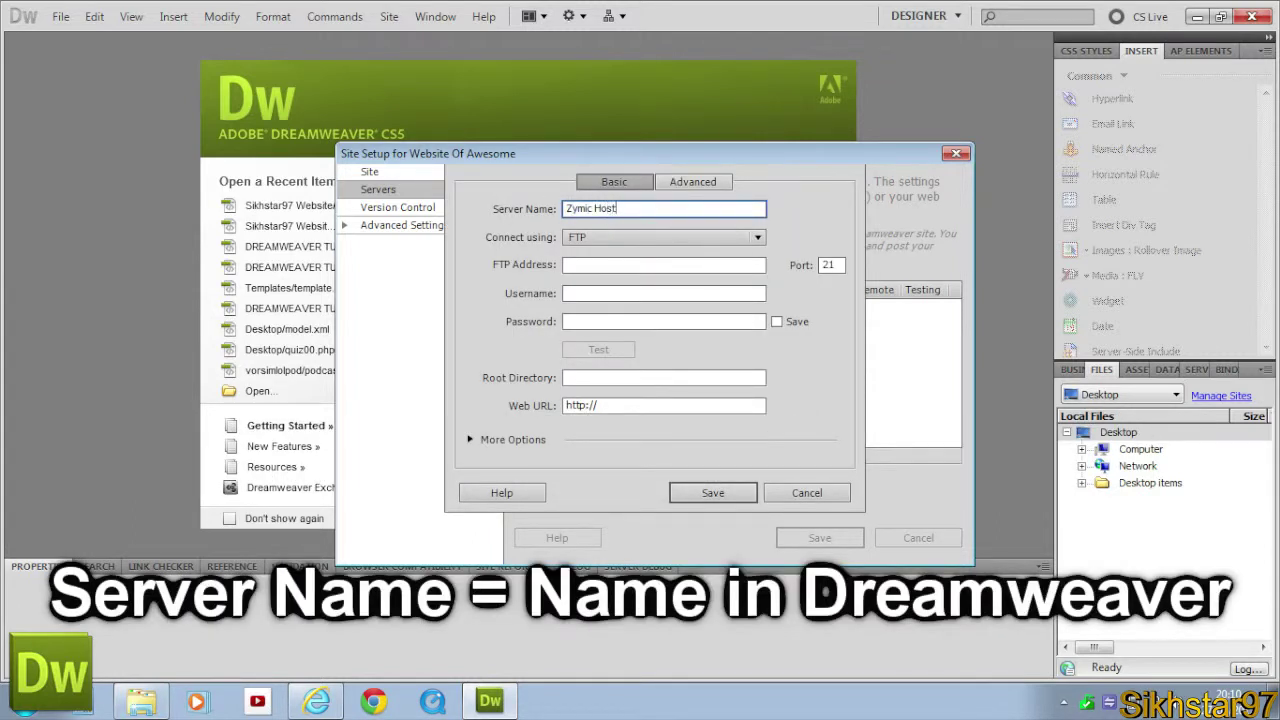
pyautogui.click(655, 240)
pyautogui.click(630, 262)
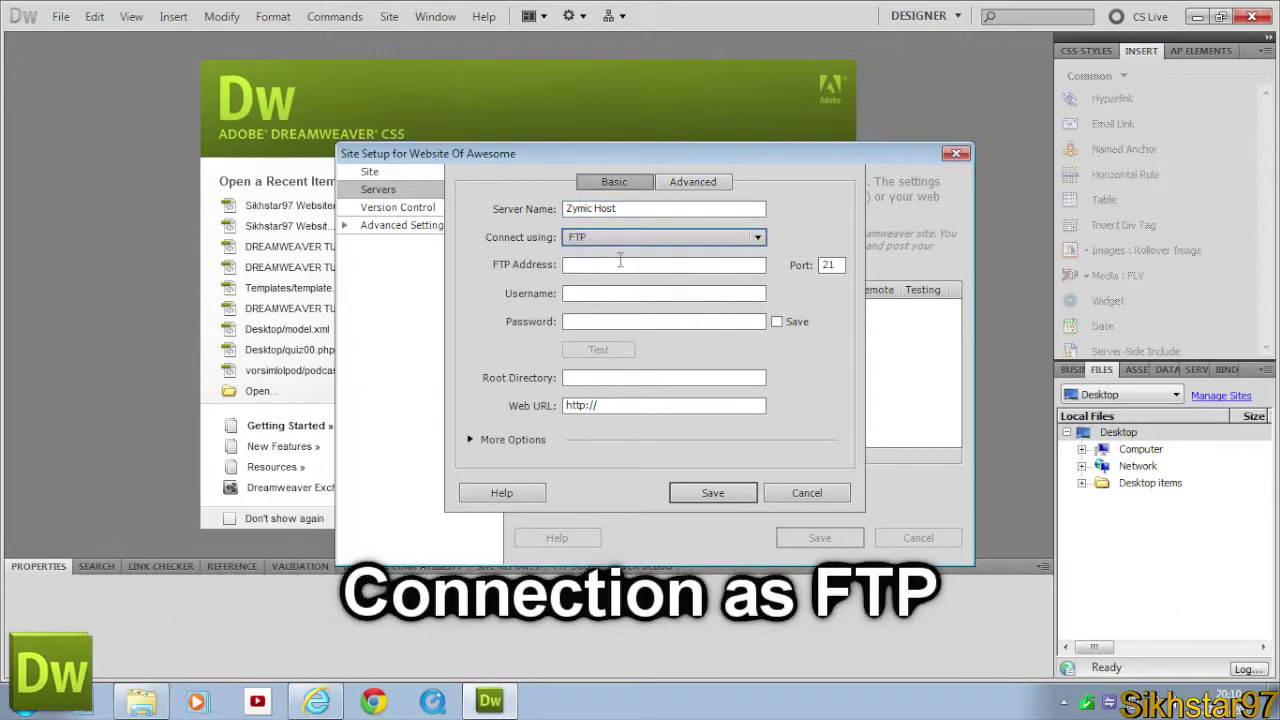
# Copy the FTP host websiteofawesome.zymichost.com from the hosting control panel into the server's FTP address
pyautogui.click(648, 268)
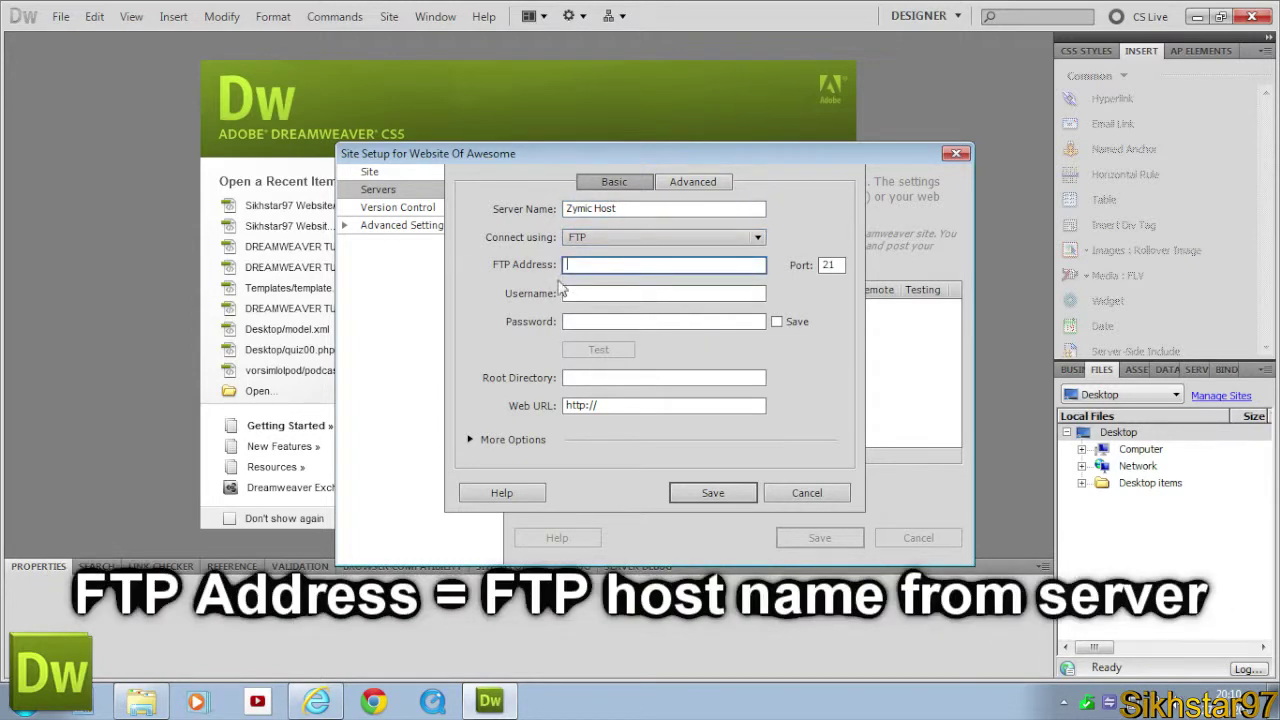
pyautogui.click(317, 701)
pyautogui.moveTo(262, 318); pyautogui.dragTo(908, 338)
pyautogui.hotkey('ctrl', 'c')
pyautogui.click(490, 701)
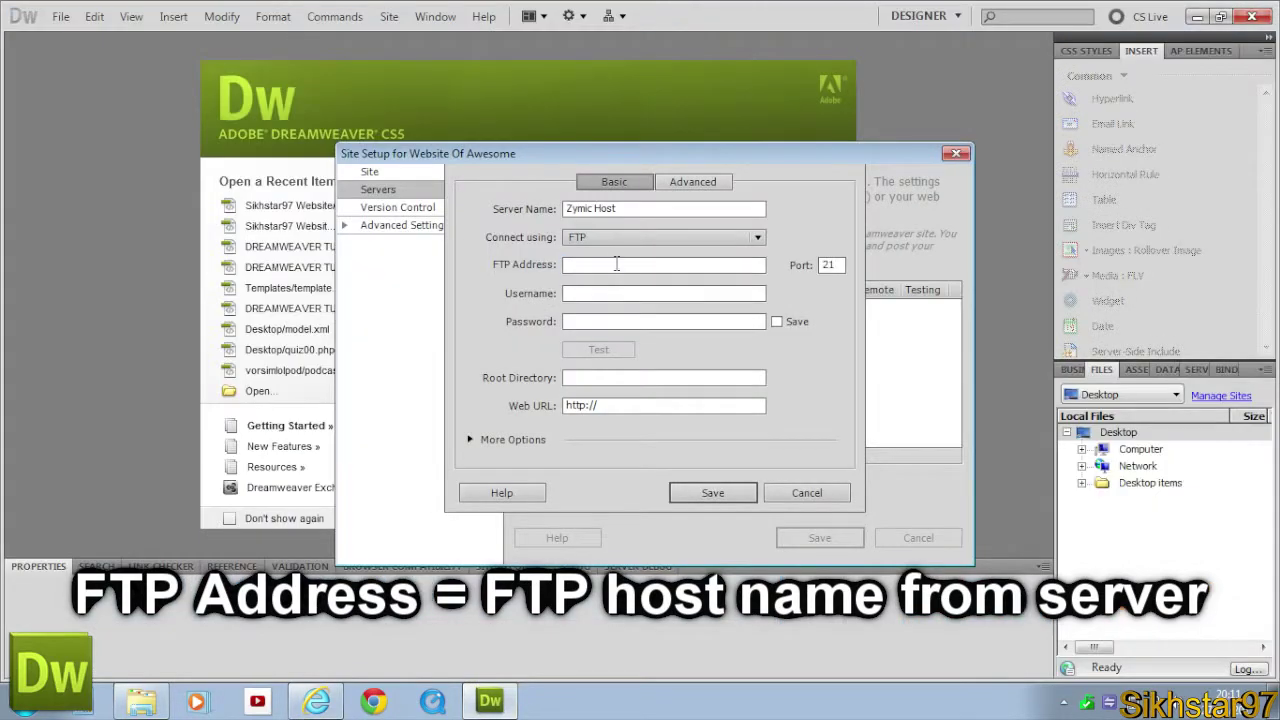
pyautogui.hotkey('ctrl', 'v')
pyautogui.press('Tab')
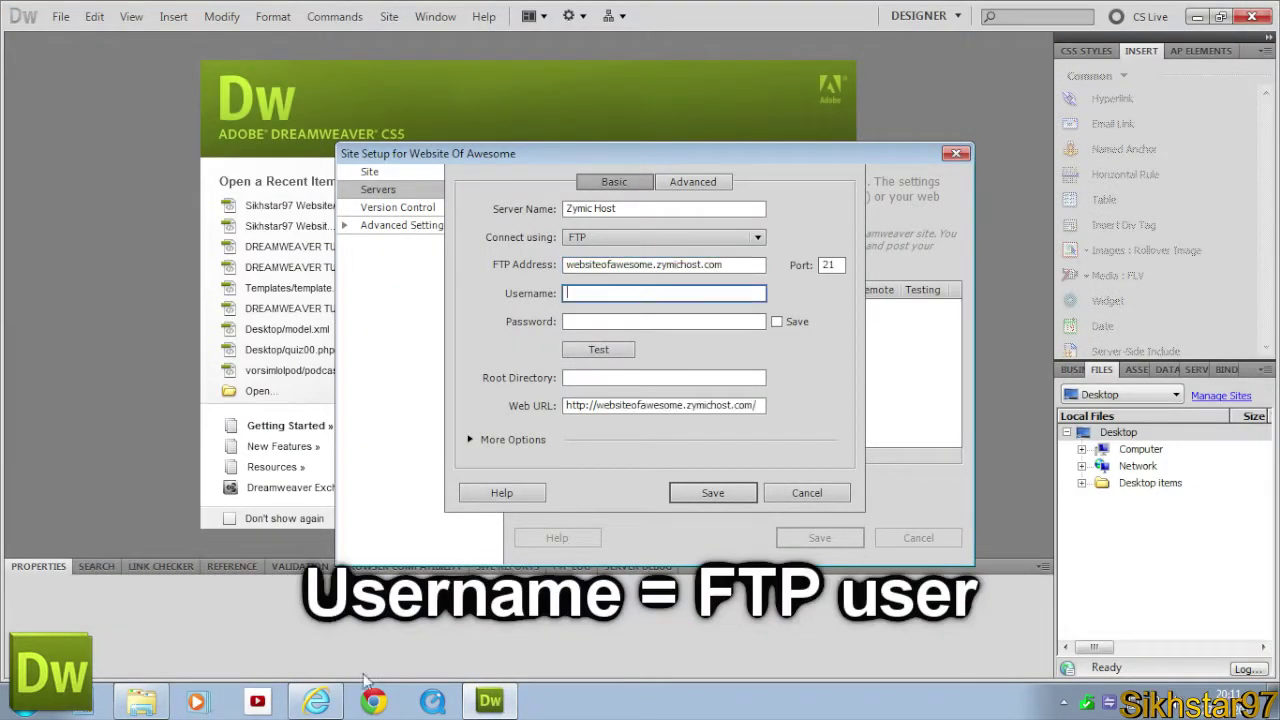
# Copy the FTP user from the hosting control panel into the server's username and enter the web host password, with password saving enabled
pyautogui.click(317, 701)
pyautogui.moveTo(272, 400); pyautogui.dragTo(959, 414)
pyautogui.hotkey('ctrl', 'v')
pyautogui.click(677, 321)
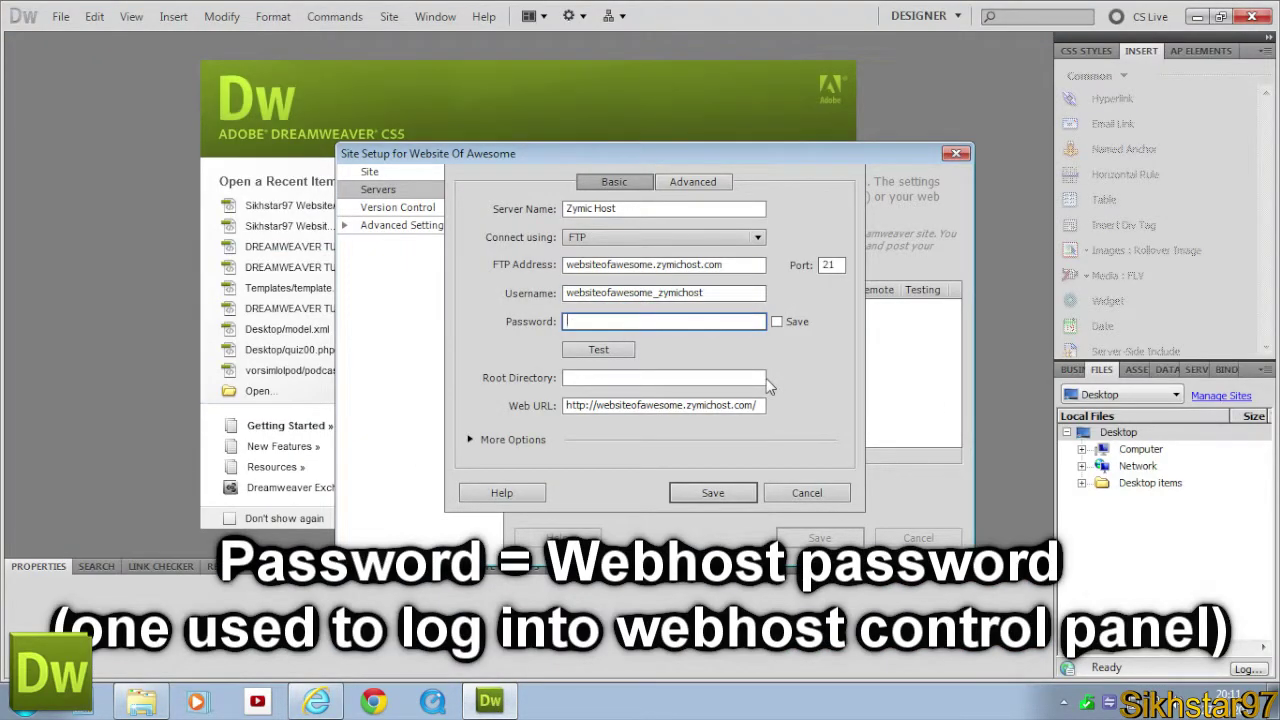
pyautogui.write('•••••')
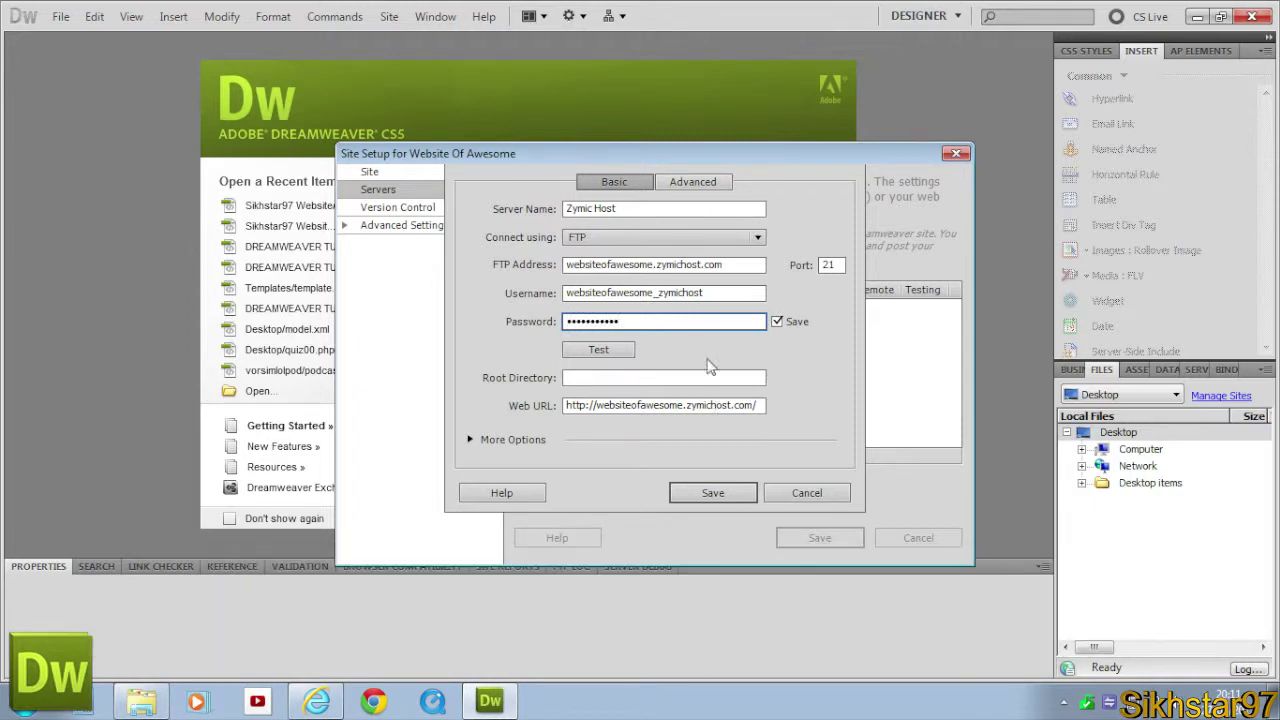
# Test the FTP connection to the Zymic Host server and save the server settings
pyautogui.click(614, 352)
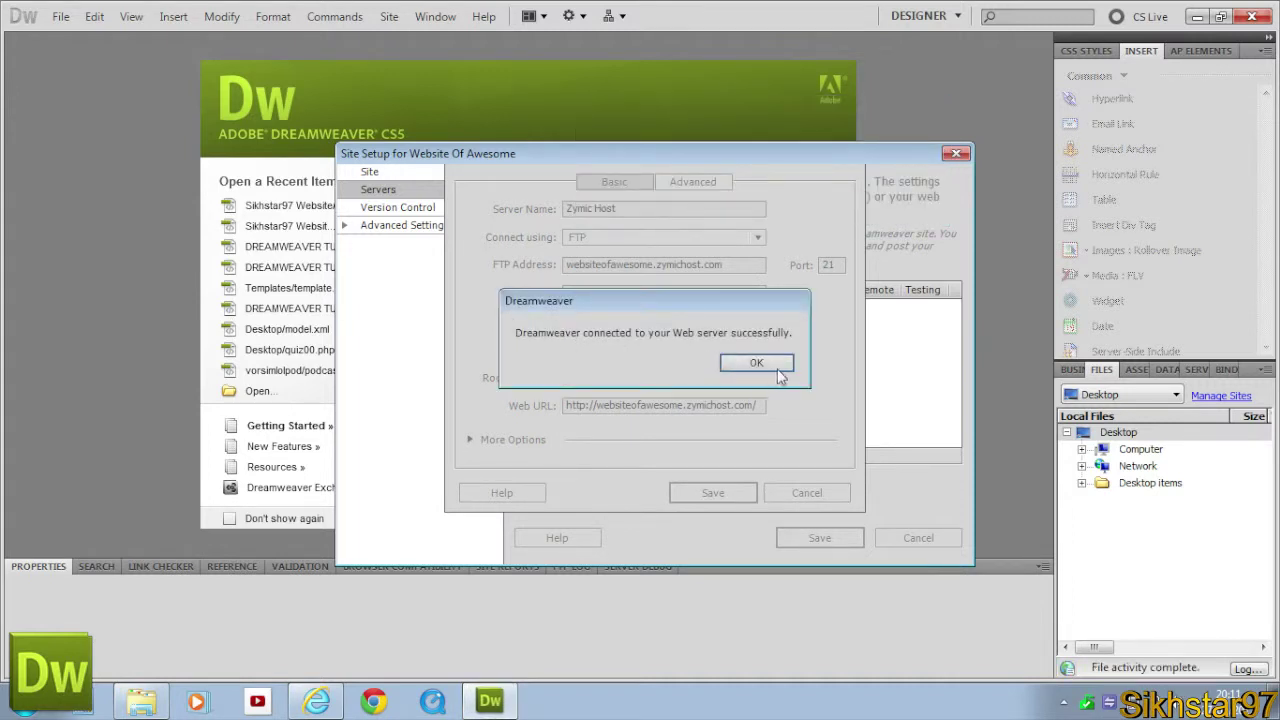
pyautogui.click(756, 368)
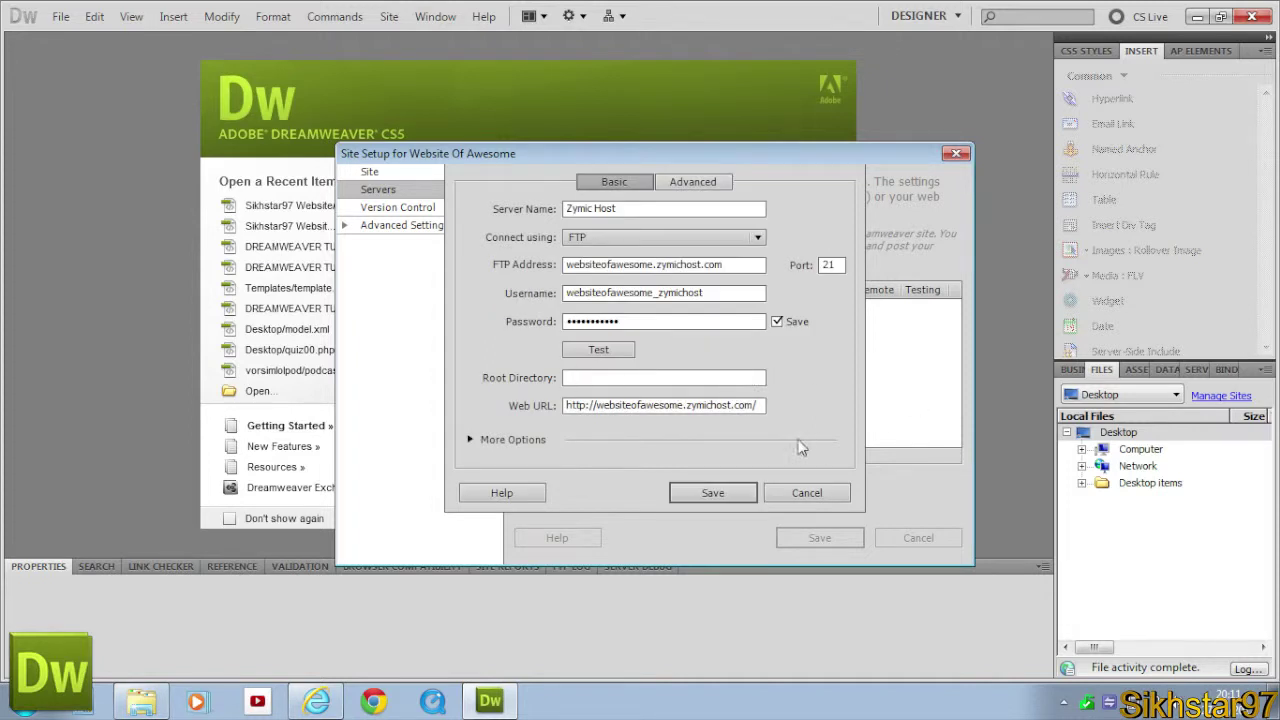
pyautogui.click(725, 494)
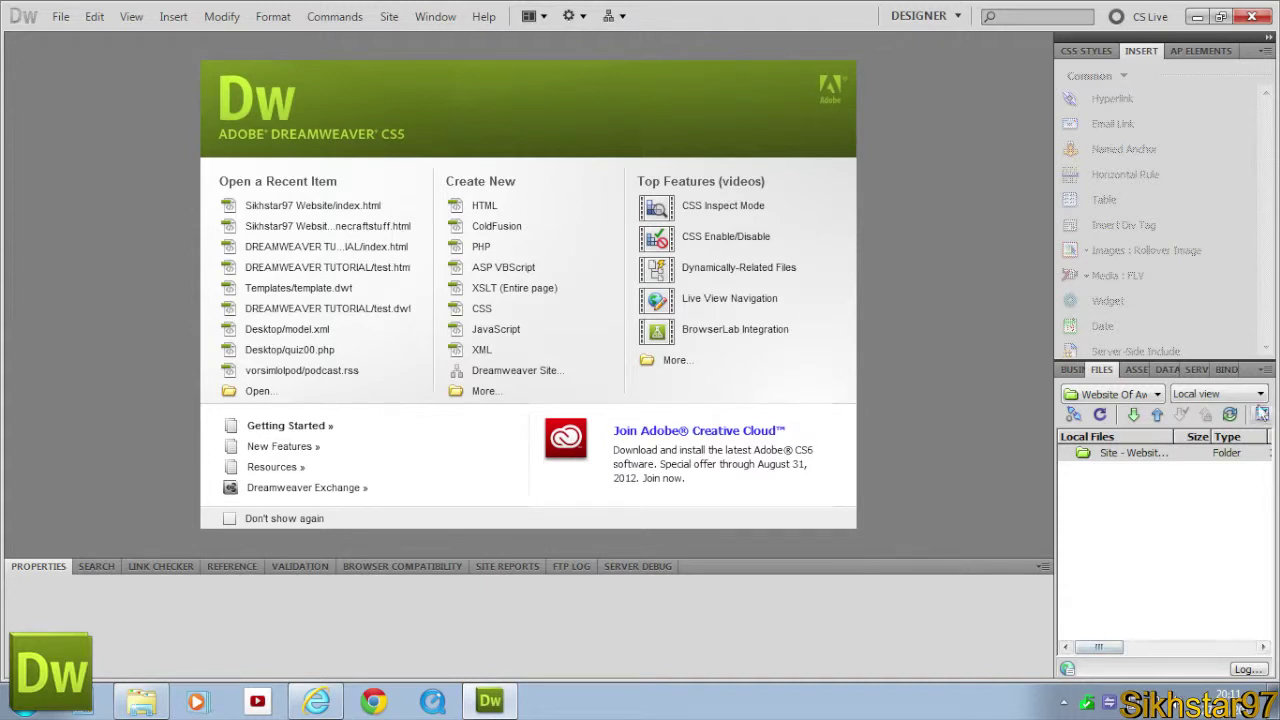
pyautogui.click(1162, 447)
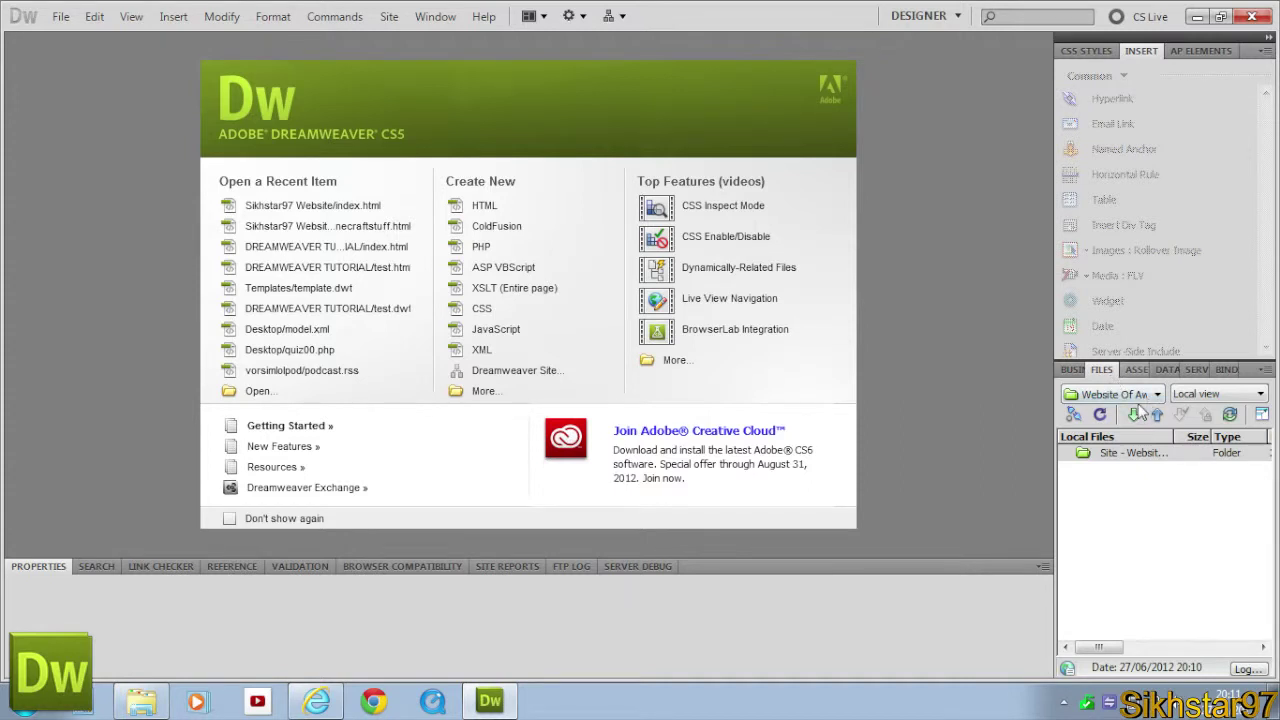
pyautogui.click(436, 16)
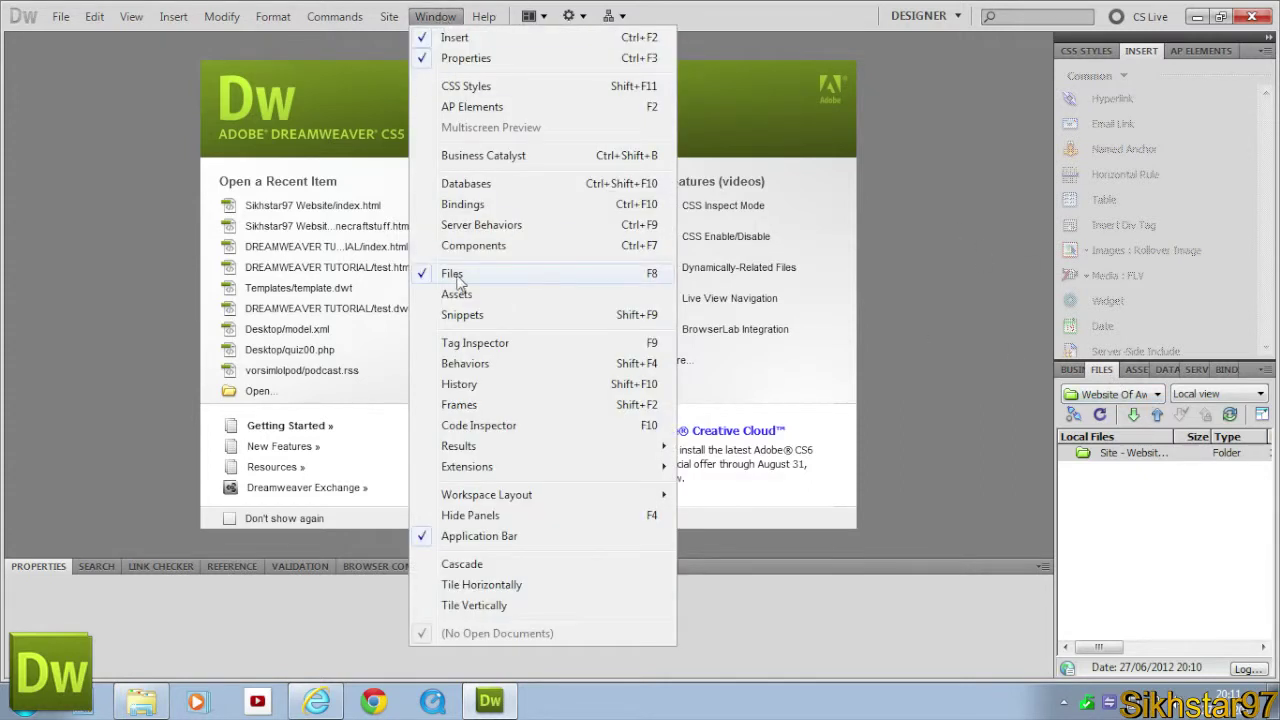
pyautogui.click(1124, 504)
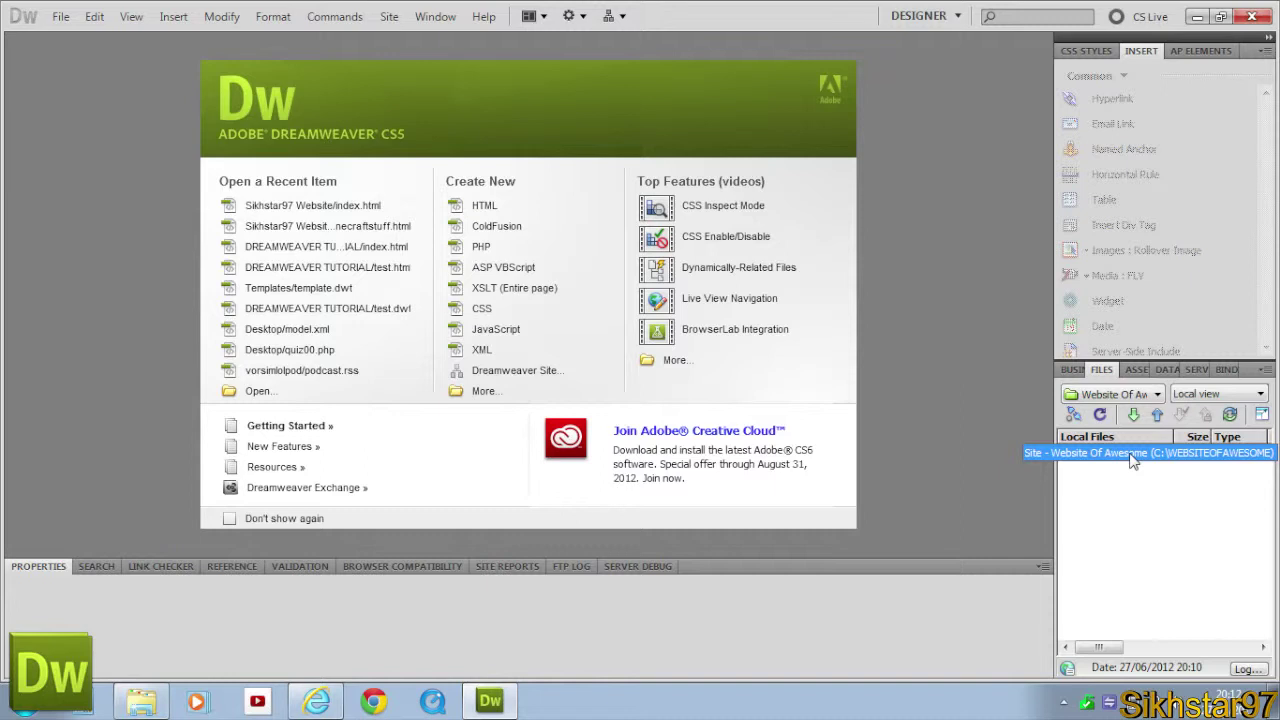
# Open the Vorsim Lolpod RSS Feed site through Manage Sites and switch back to the Website Of Awesome site
pyautogui.click(1135, 400)
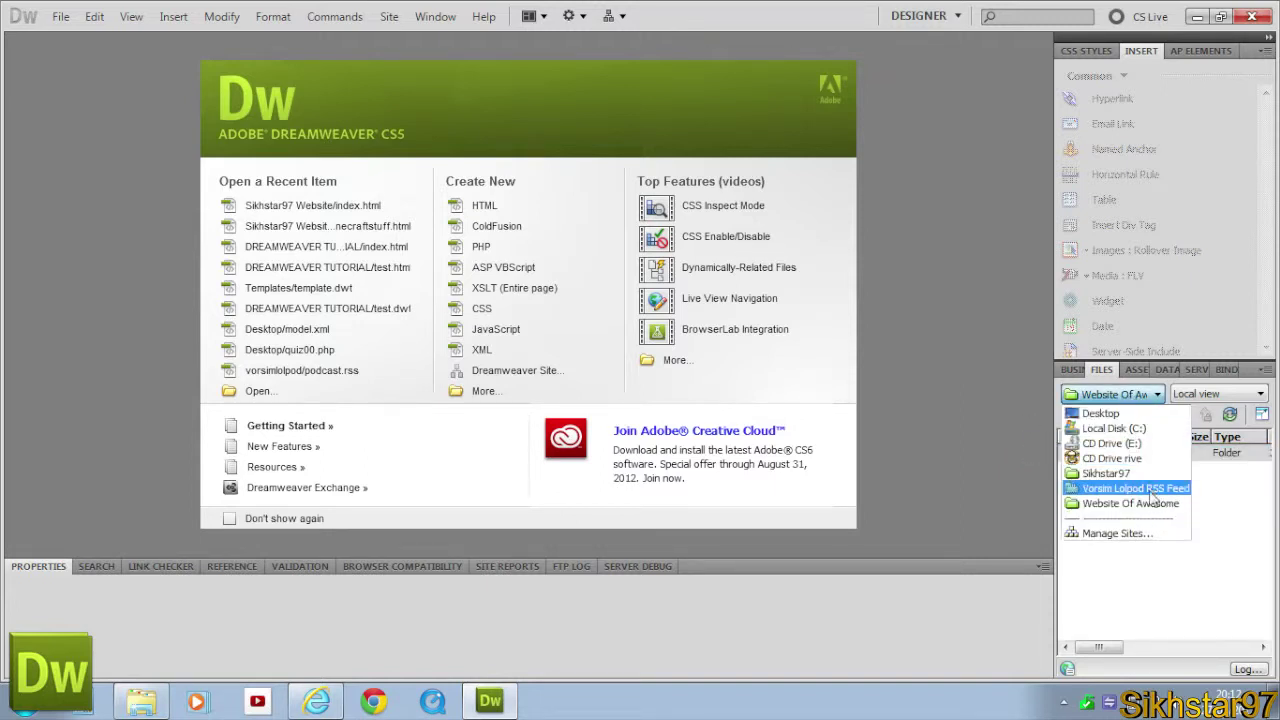
pyautogui.click(1140, 533)
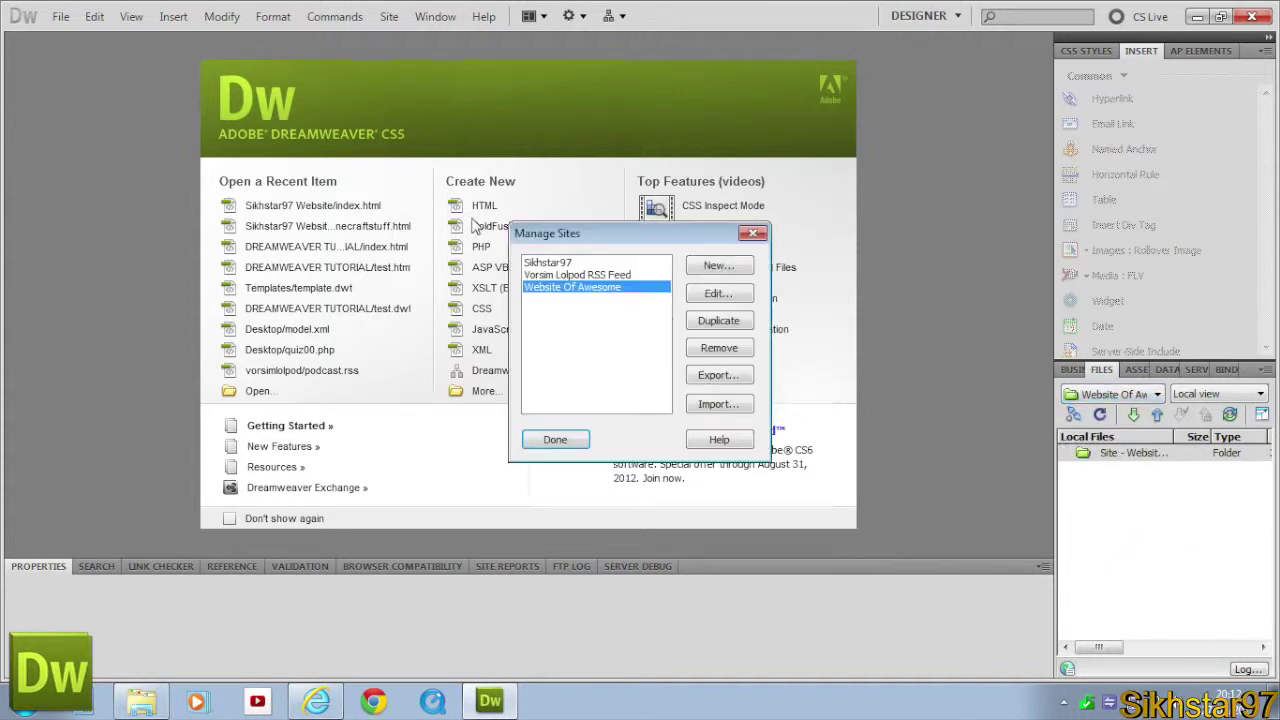
pyautogui.click(589, 277)
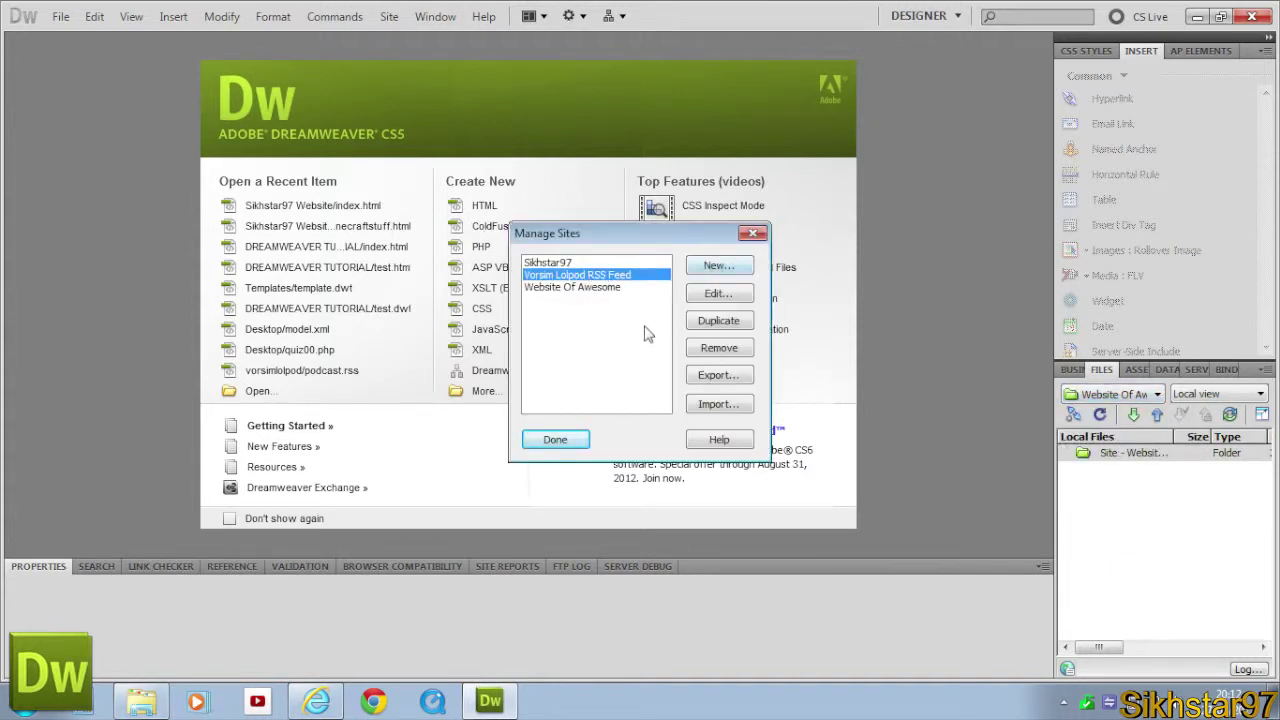
pyautogui.click(555, 439)
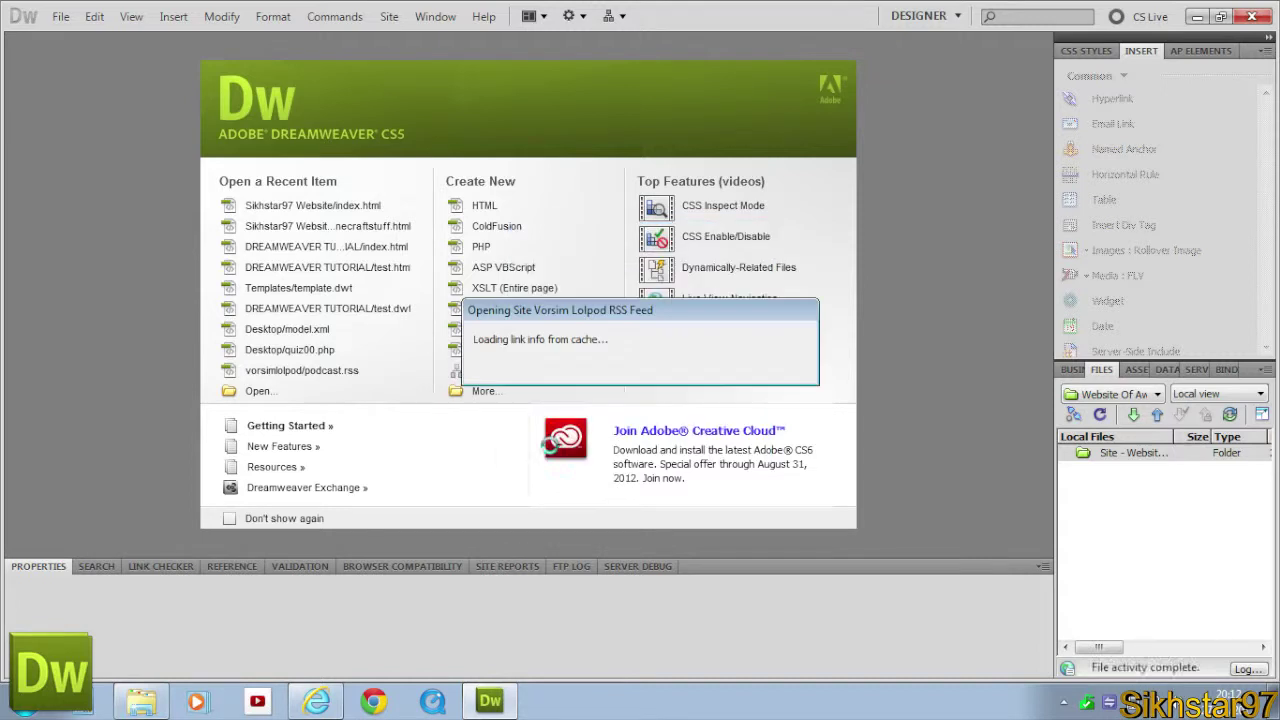
pyautogui.click(1150, 394)
pyautogui.click(1130, 503)
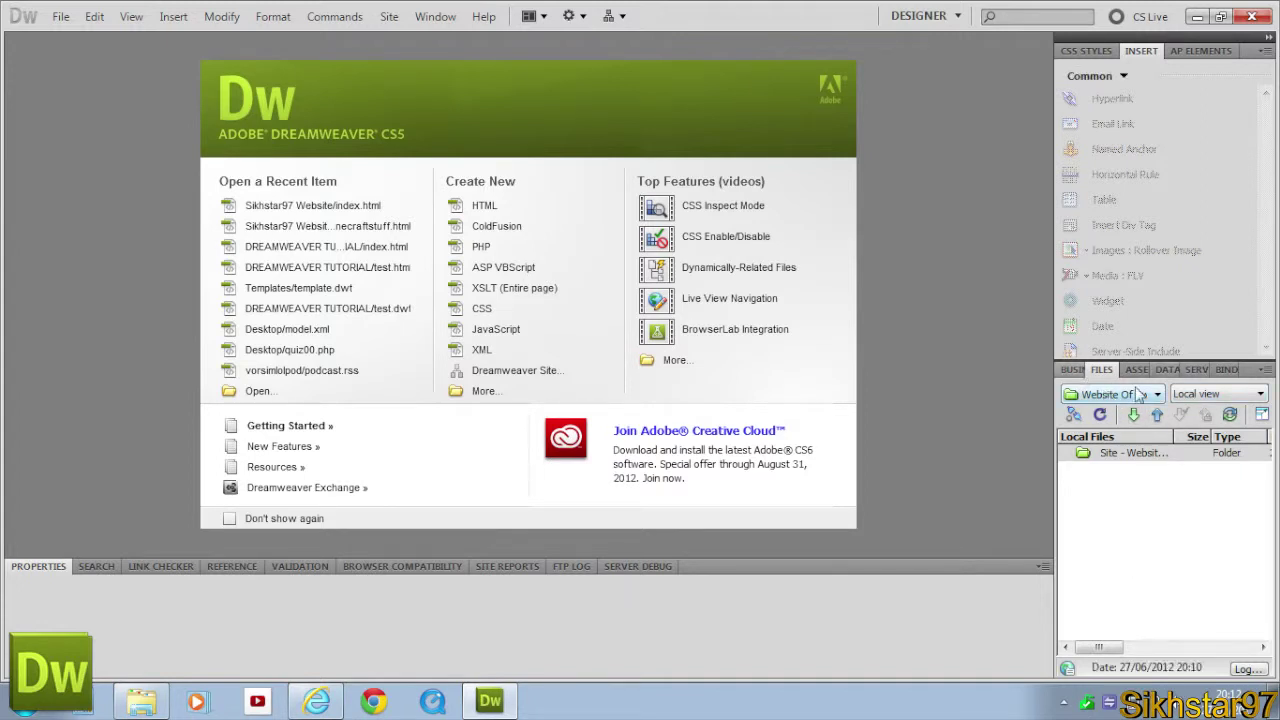
# Switch the file listing of the Website Of Awesome site from local view to the remote server
pyautogui.click(1241, 396)
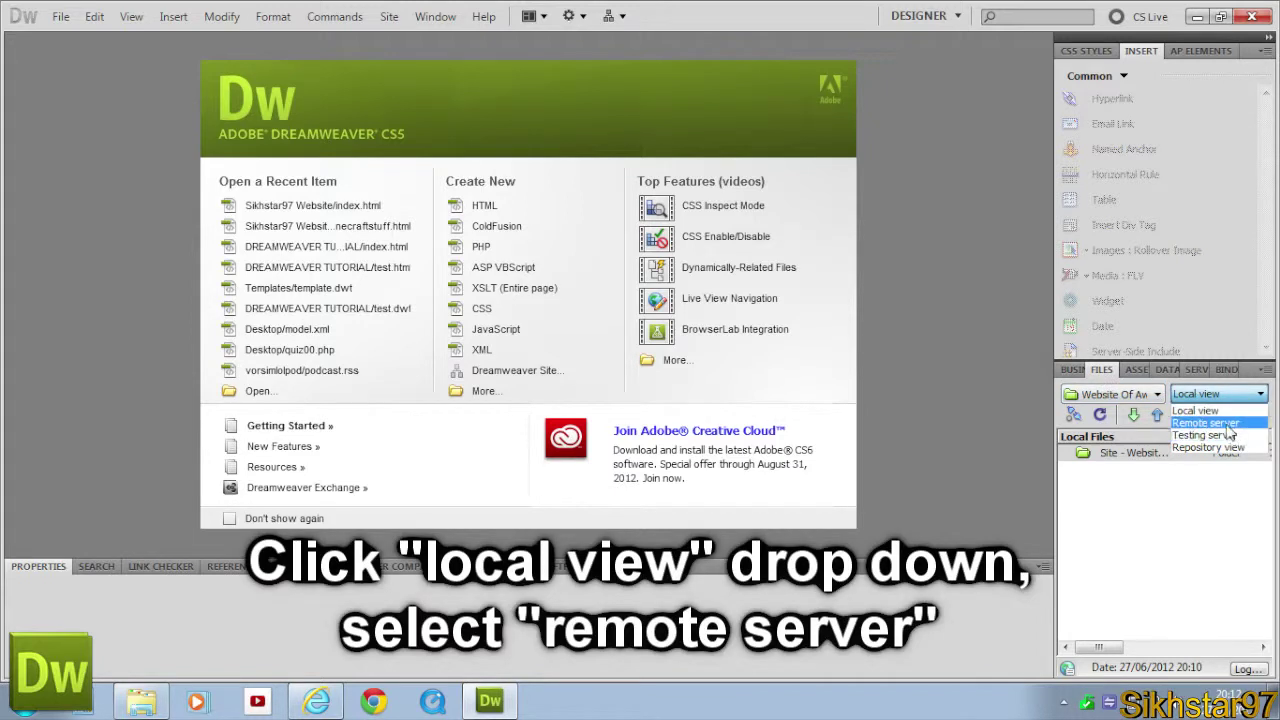
pyautogui.click(1205, 423)
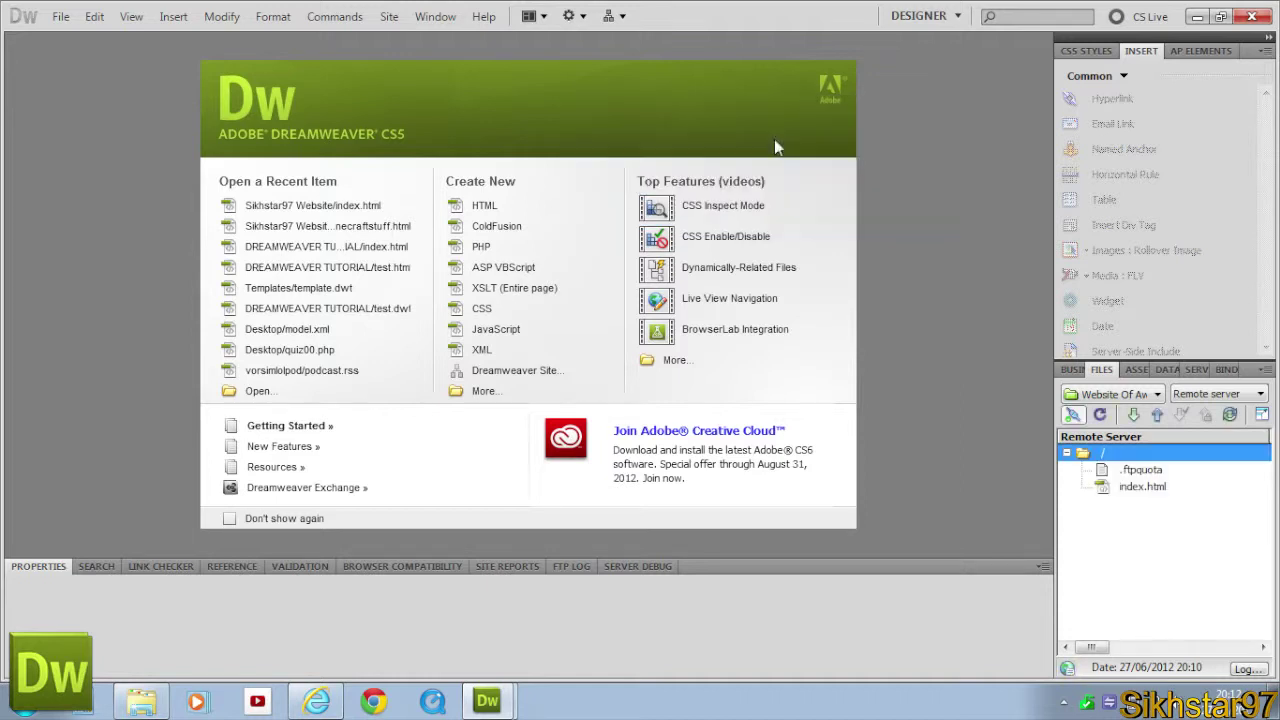
# Examine the .ftpquota and index.html files in the root folder of the remote server
pyautogui.click(1160, 471)
pyautogui.click(1152, 488)
pyautogui.click(1145, 470)
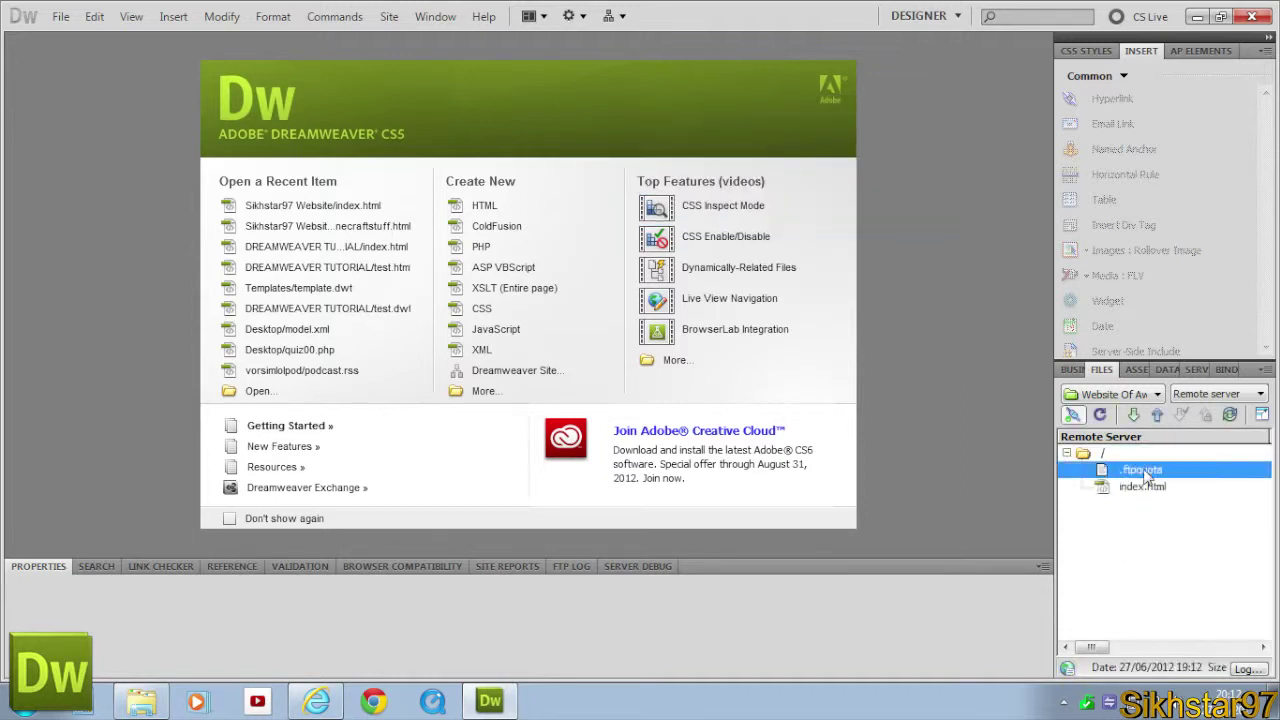
pyautogui.click(1147, 490)
pyautogui.click(1148, 470)
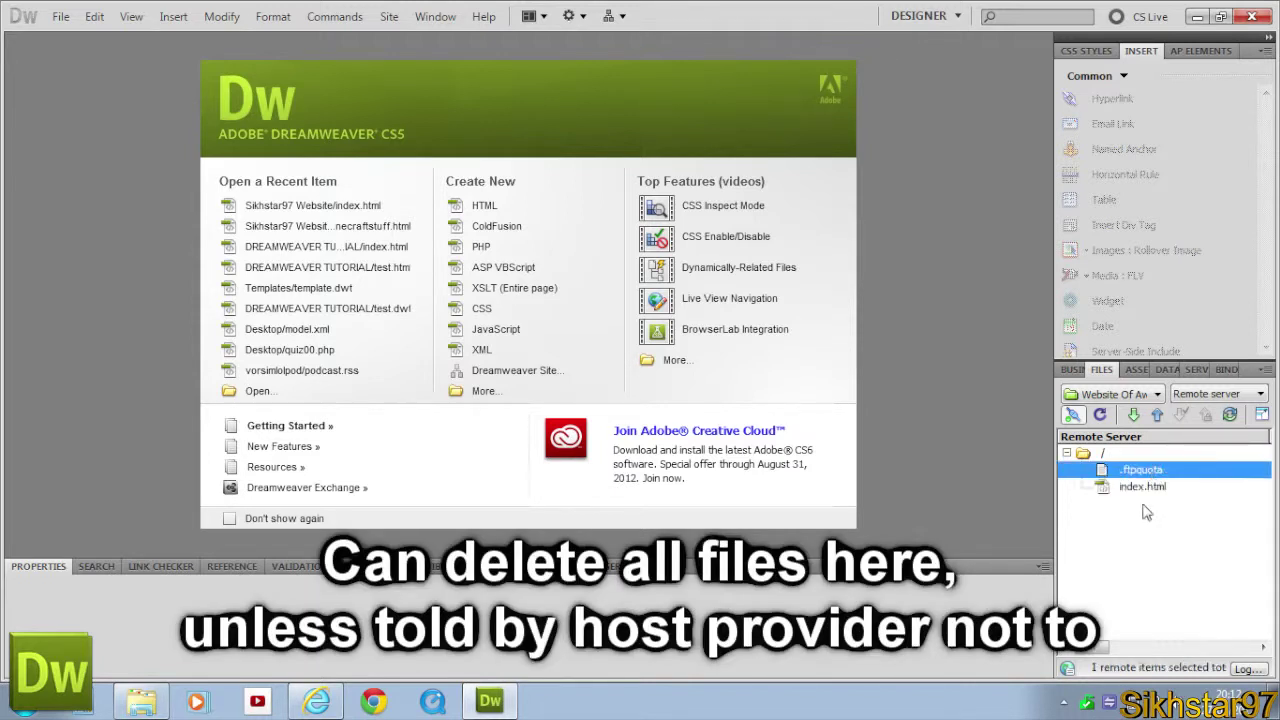
pyautogui.click(1146, 490)
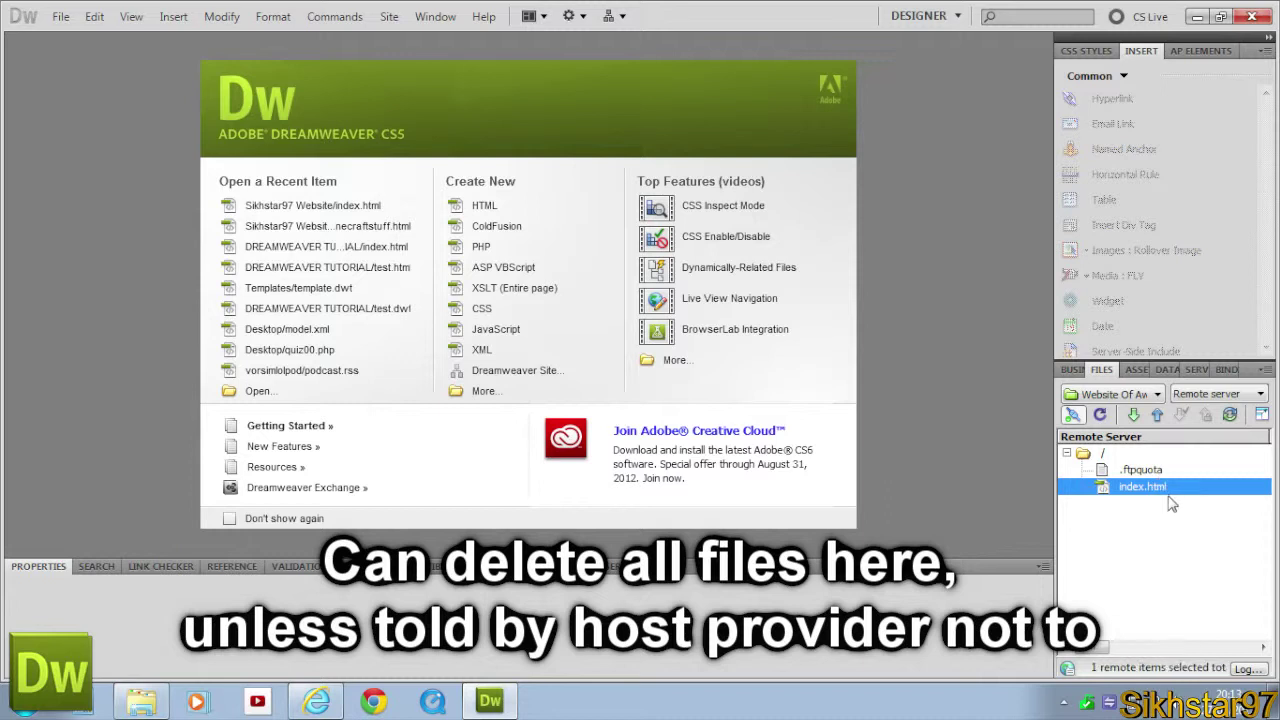
pyautogui.click(1140, 469)
pyautogui.click(1150, 487)
pyautogui.press('Up')
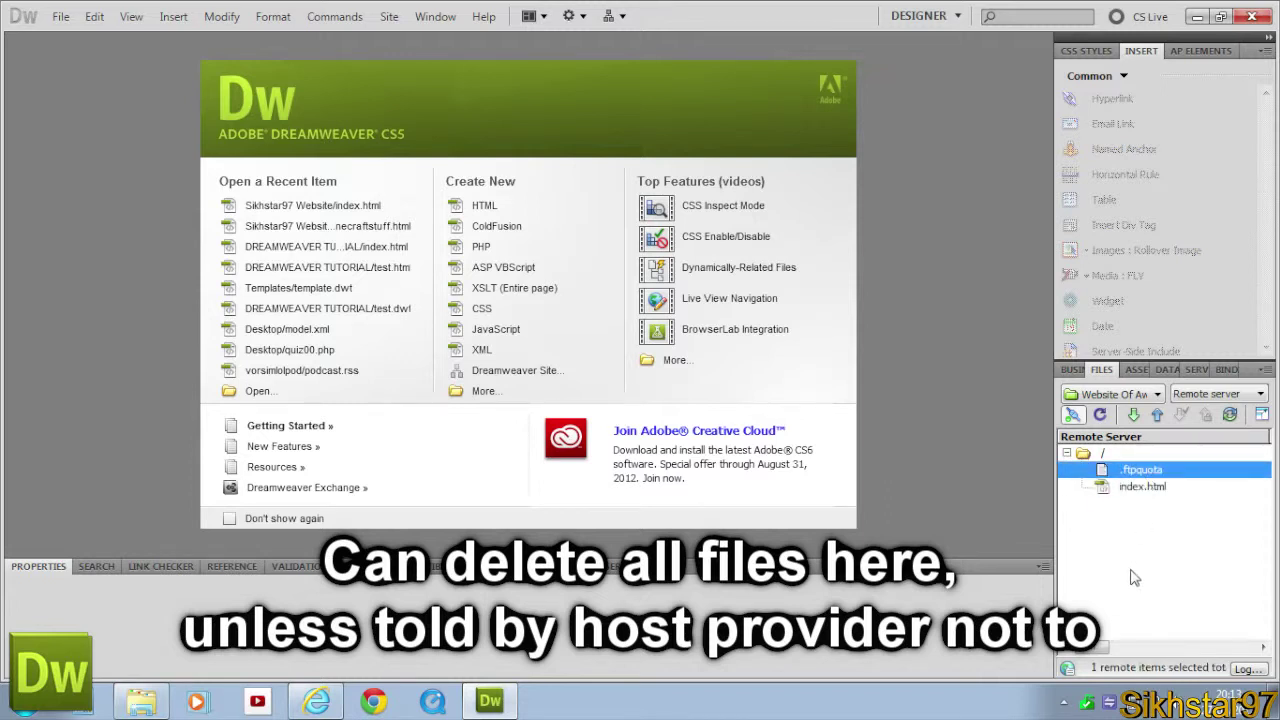